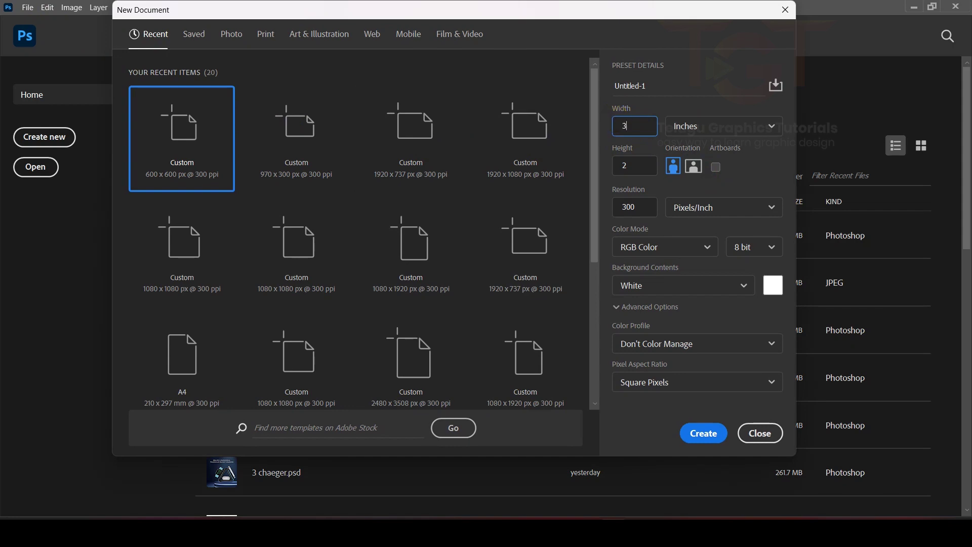
Step: Create a new RGB document 36 inches wide and 12 inches high at 300 pixels per inch with a white background
{"action": "key", "text": "Tab"}
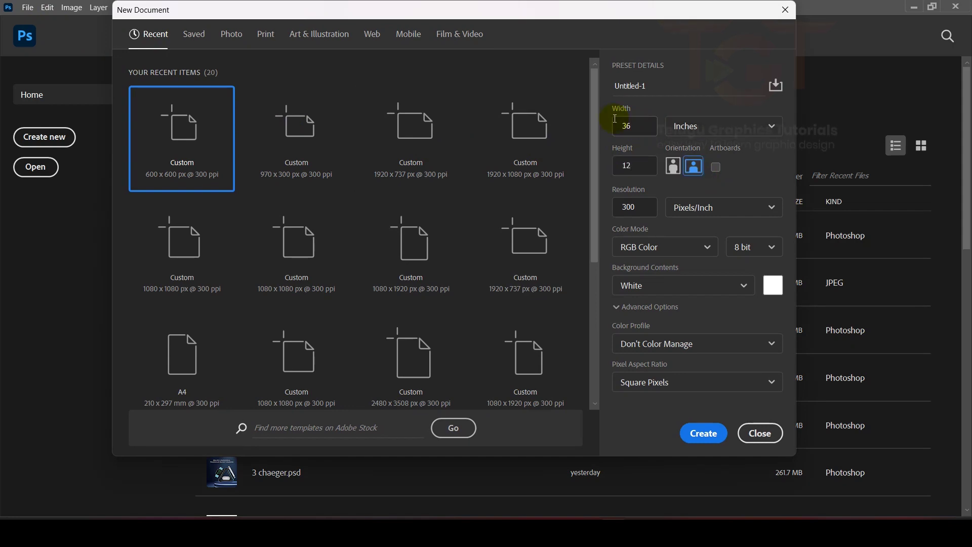
{"action": "left_click", "coordinate": [702, 433]}
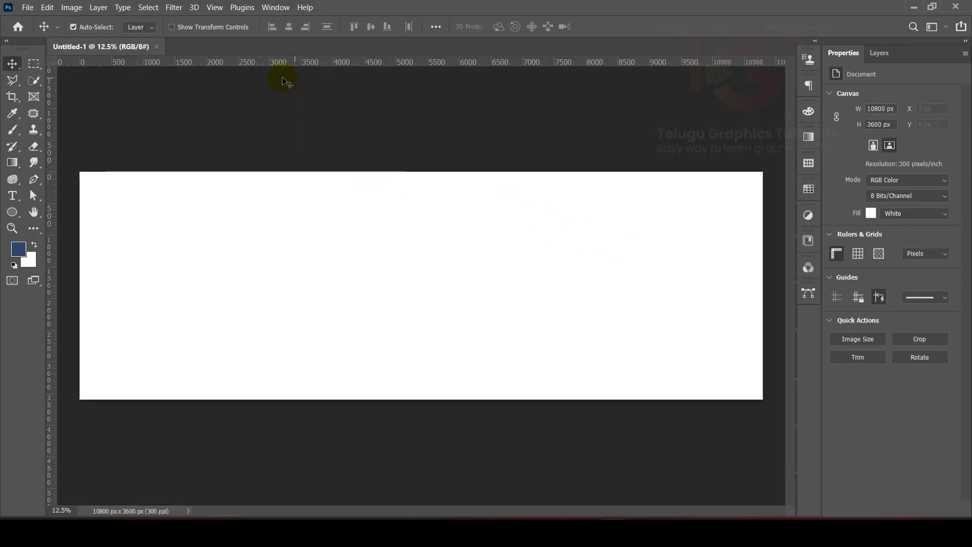
Step: Place one vertical and one horizontal guide crossing at the centre of the canvas
{"action": "left_click", "coordinate": [215, 8]}
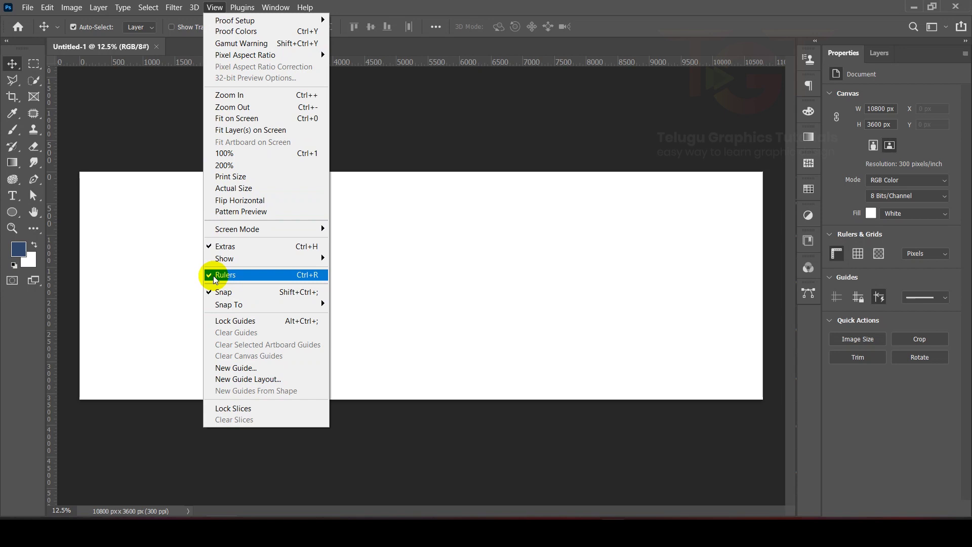
{"action": "left_click", "coordinate": [124, 62]}
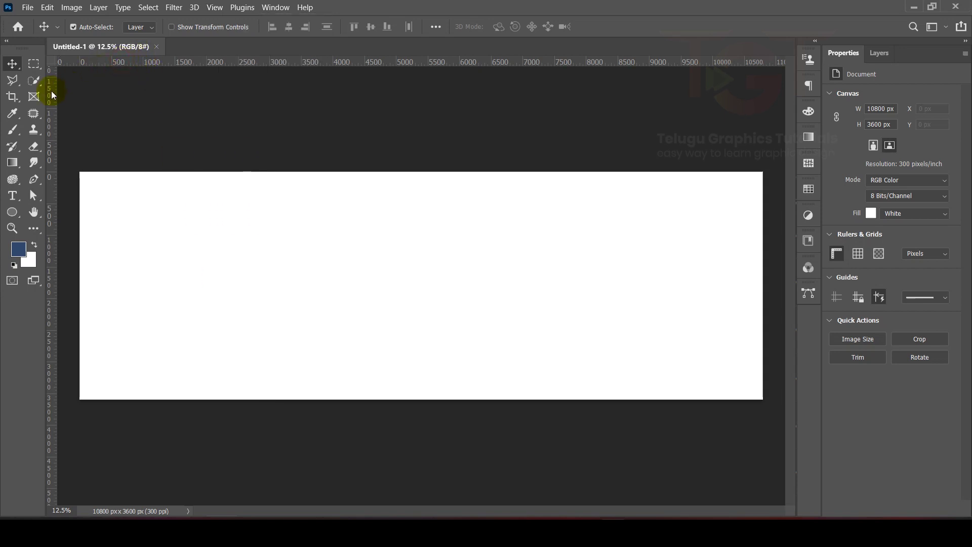
{"action": "left_click_drag", "start_coordinate": [54, 146], "coordinate": [426, 152]}
{"action": "left_click_drag", "start_coordinate": [392, 65], "coordinate": [469, 286]}
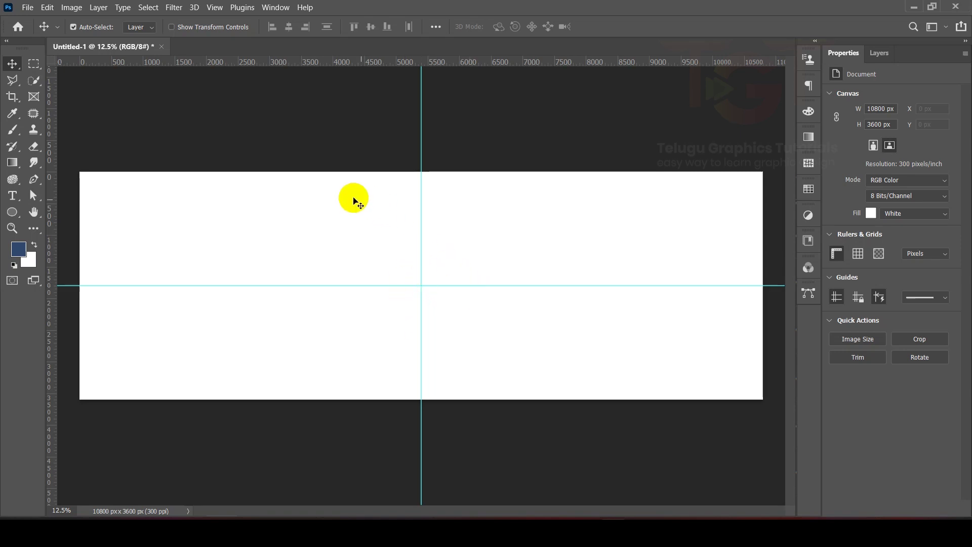
Step: Try filling the left half of the canvas, up to the vertical guide, with the dark blue colour
{"action": "left_click", "coordinate": [34, 64]}
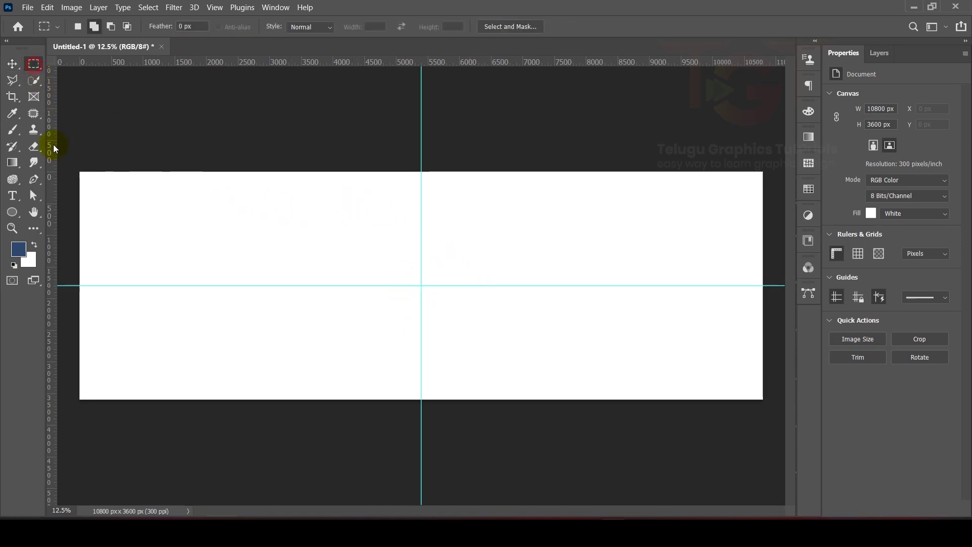
{"action": "left_click_drag", "start_coordinate": [69, 148], "coordinate": [421, 424]}
{"action": "key", "text": "x"}
{"action": "key", "text": "ctrl+BackSpace"}
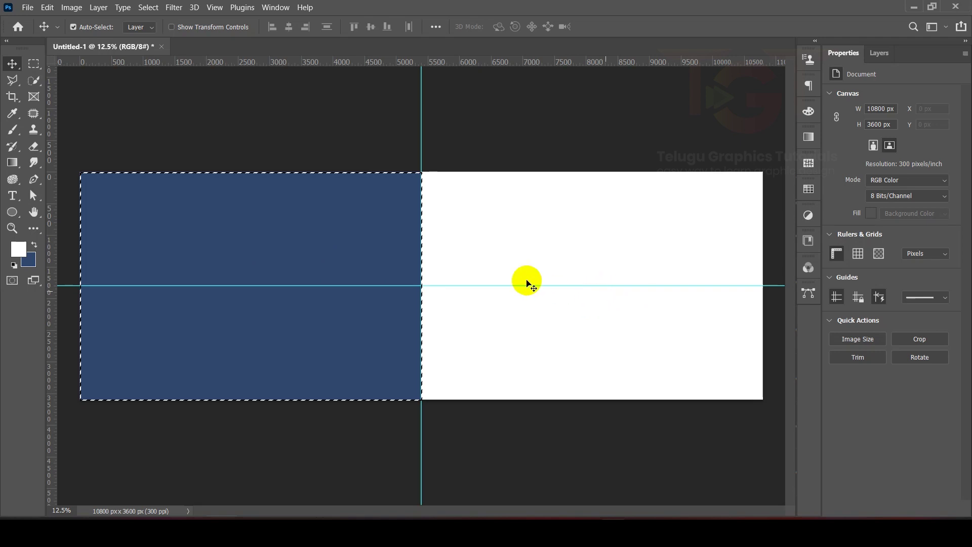
{"action": "key", "text": "ctrl+z"}
{"action": "key", "text": "ctrl+z"}
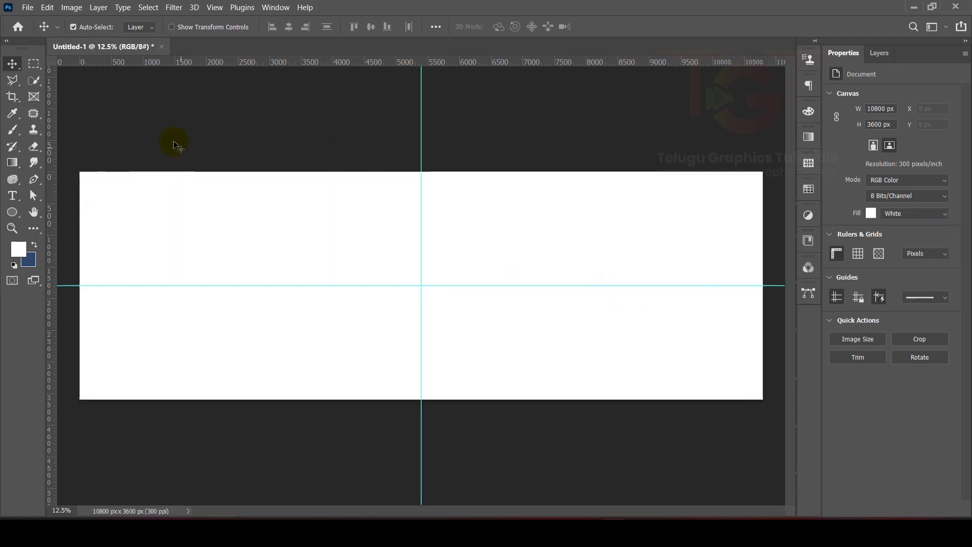
Step: Add a new empty layer above the Background and activate the Brush tool
{"action": "left_click", "coordinate": [887, 54]}
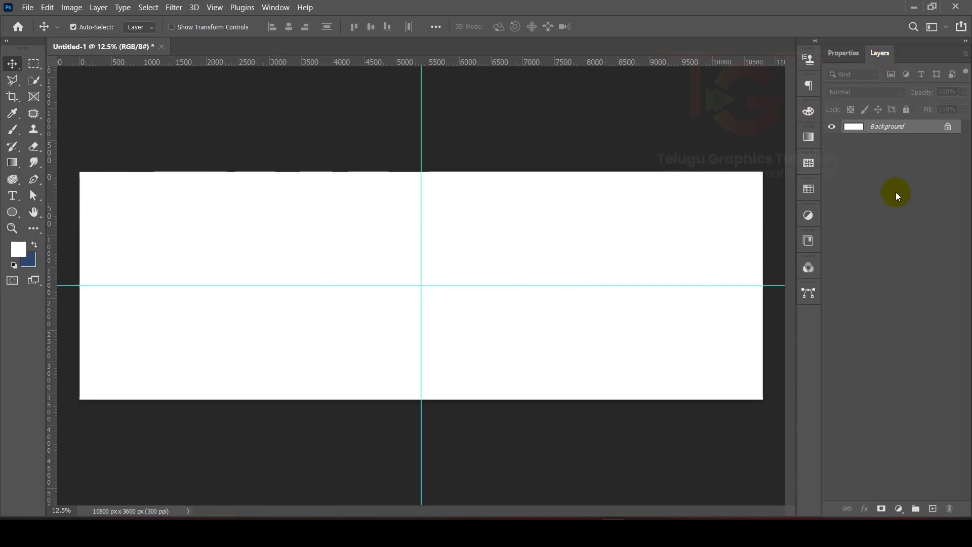
{"action": "left_click", "coordinate": [933, 509]}
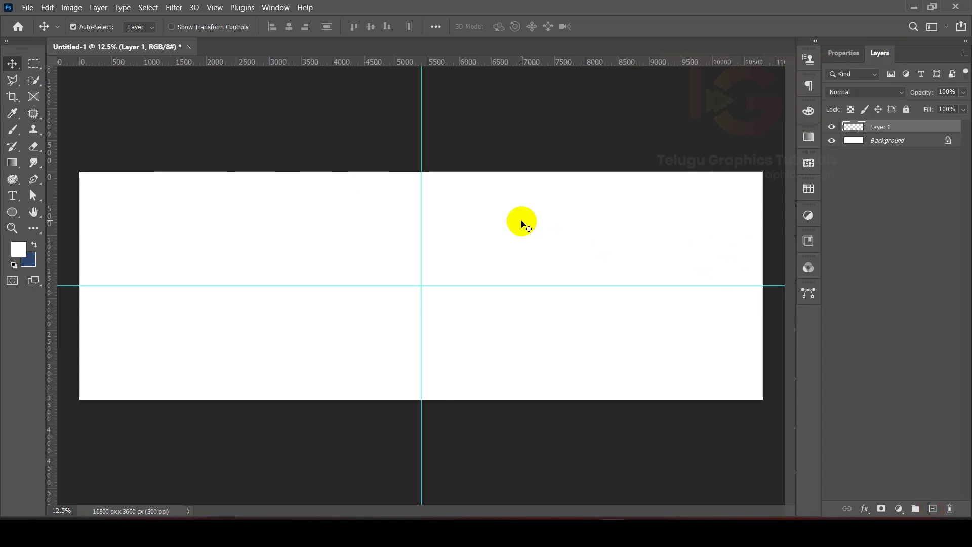
{"action": "left_click", "coordinate": [13, 130]}
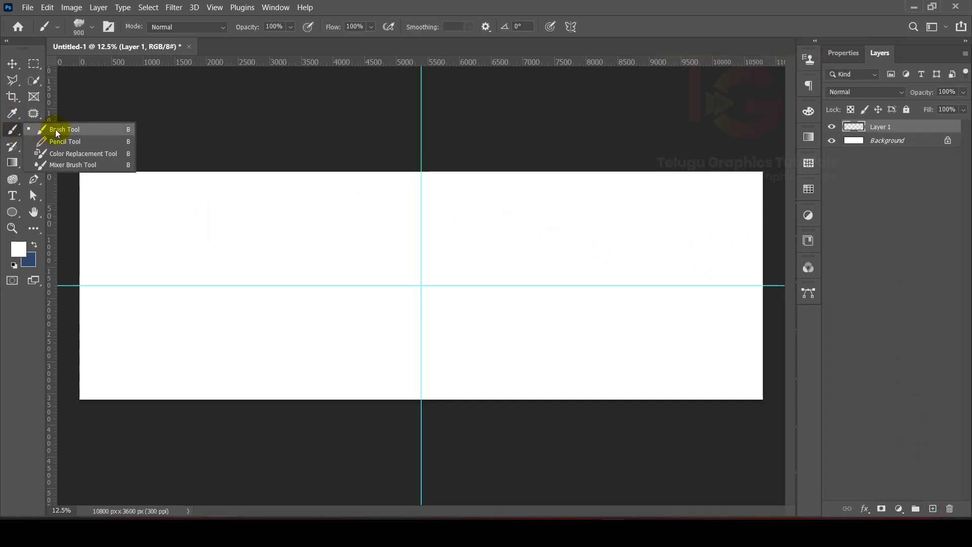
{"action": "left_click", "coordinate": [57, 130]}
{"action": "left_click", "coordinate": [81, 26]}
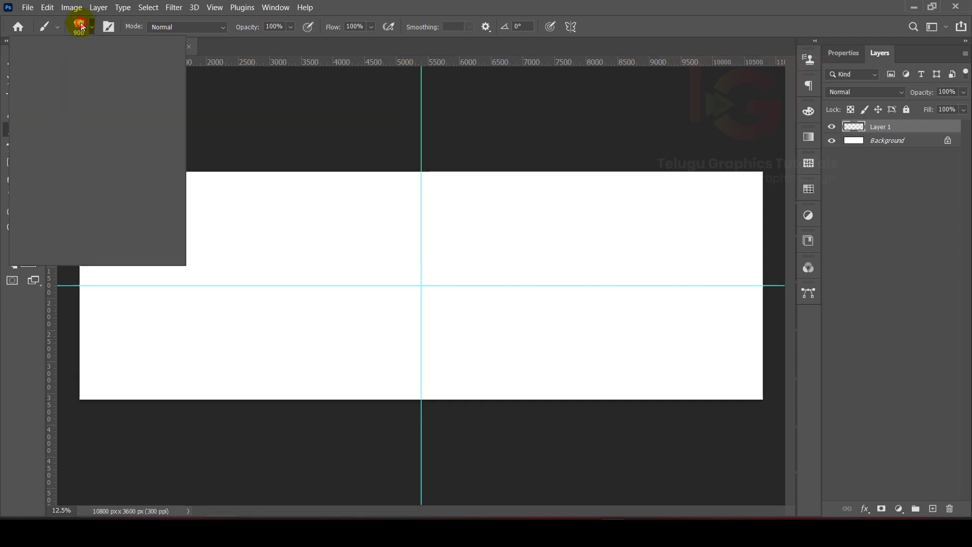
{"action": "scroll", "coordinate": [91, 221], "scroll_direction": "down", "scroll_amount": 2}
{"action": "left_click_drag", "start_coordinate": [152, 229], "coordinate": [151, 169]}
{"action": "left_click", "coordinate": [245, 11]}
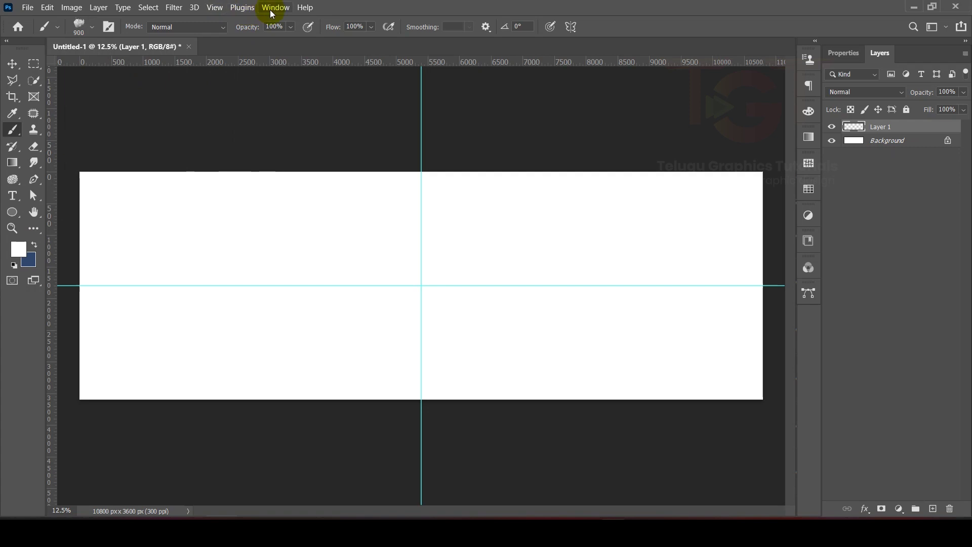
Step: Choose the 300 px cloud brush from the Digital-Painting-All-Brush set
{"action": "left_click", "coordinate": [273, 8]}
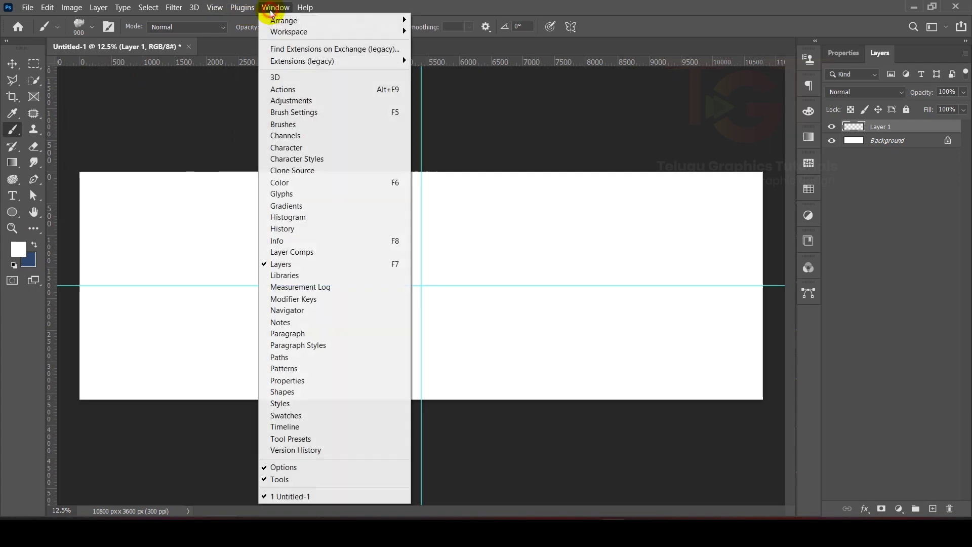
{"action": "left_click", "coordinate": [299, 114]}
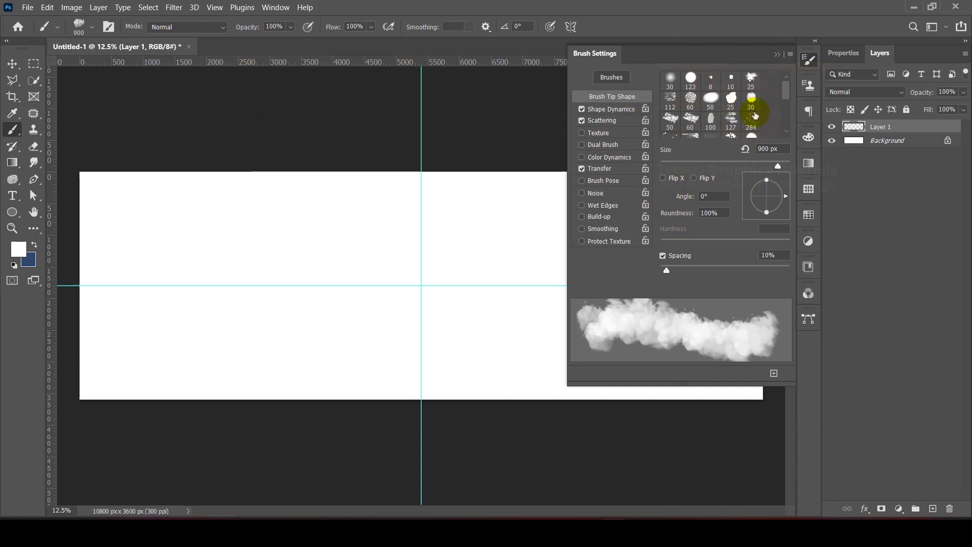
{"action": "left_click", "coordinate": [613, 81]}
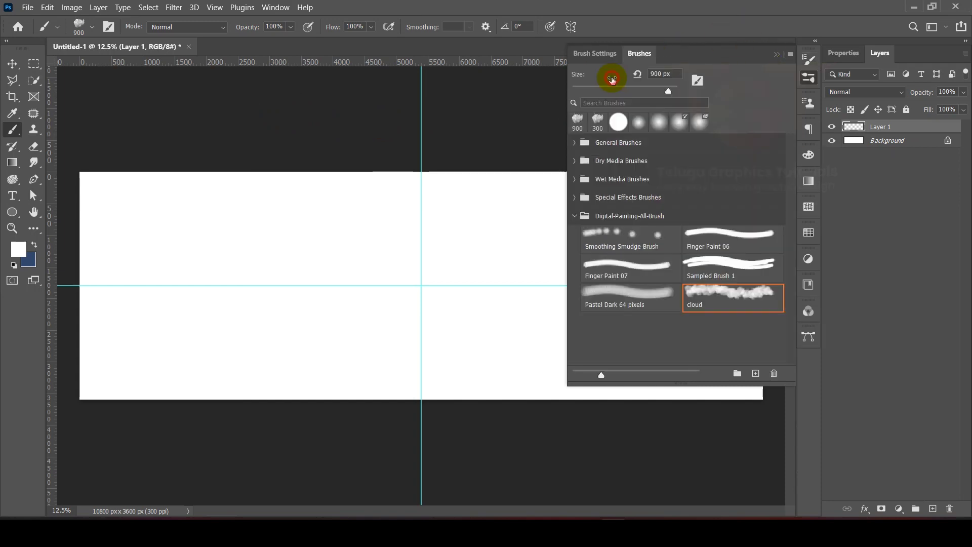
{"action": "left_click", "coordinate": [576, 217]}
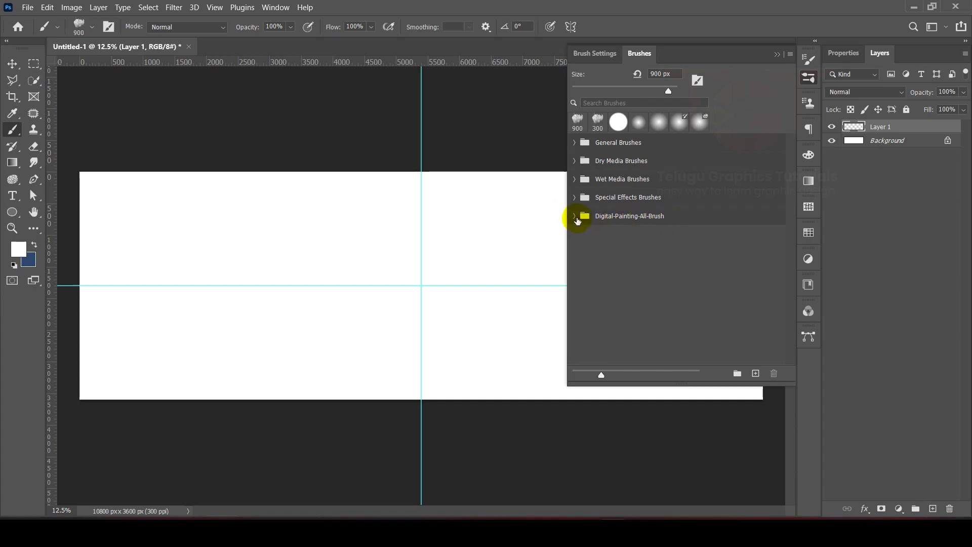
{"action": "left_click", "coordinate": [578, 221]}
{"action": "left_click", "coordinate": [578, 218]}
{"action": "left_click", "coordinate": [576, 216]}
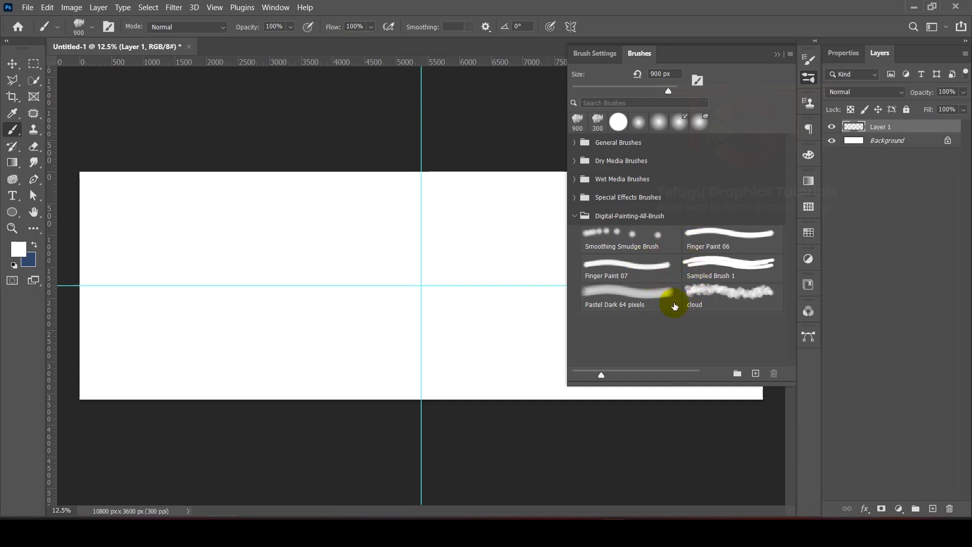
{"action": "left_click", "coordinate": [706, 294]}
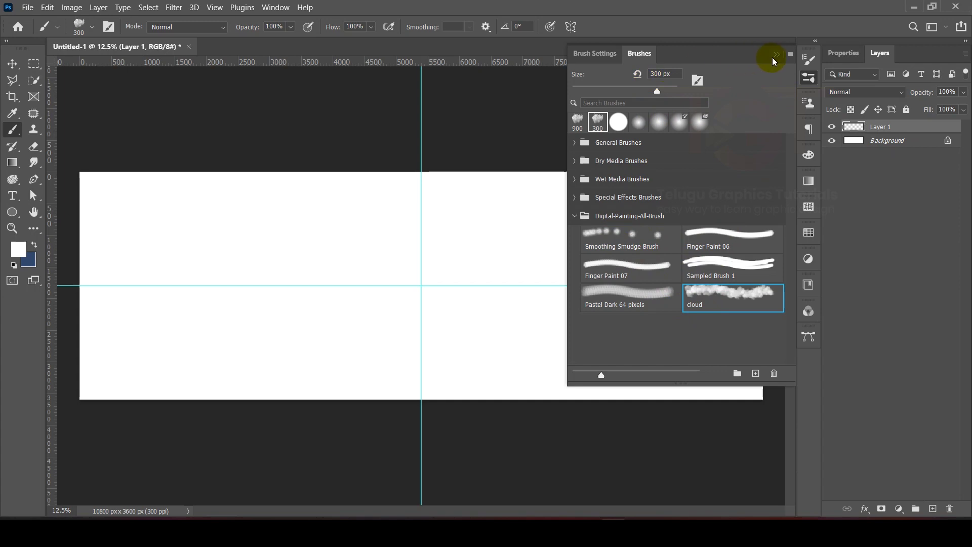
{"action": "left_click", "coordinate": [809, 77]}
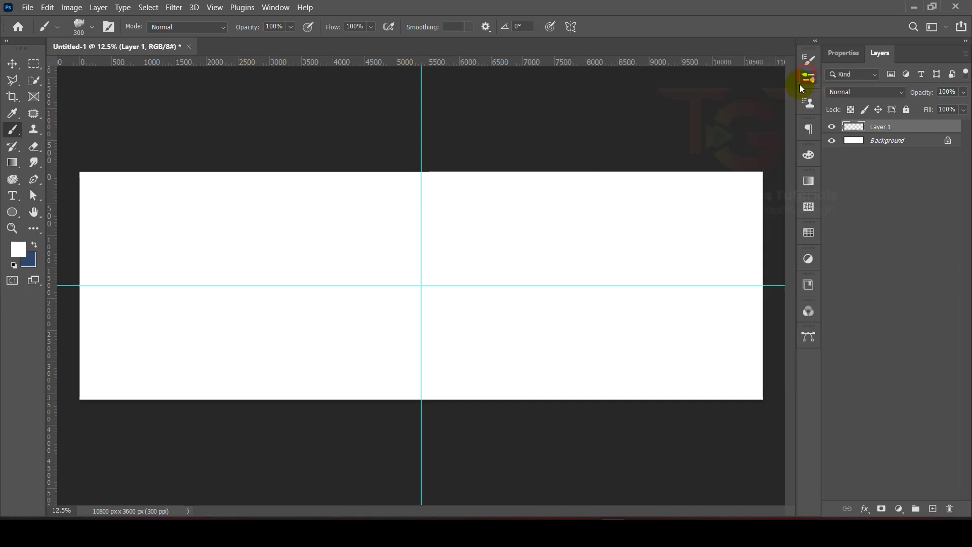
Step: Set the background colour to bright purple (#c600ff) and return to the Brush tool
{"action": "left_click", "coordinate": [35, 264]}
{"action": "left_click", "coordinate": [722, 199]}
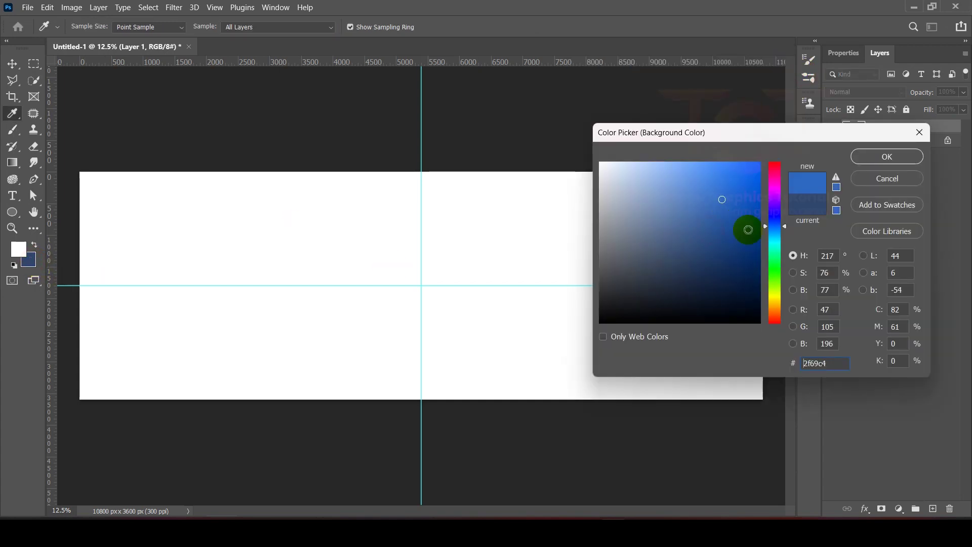
{"action": "left_click_drag", "start_coordinate": [776, 260], "coordinate": [767, 156]}
{"action": "left_click", "coordinate": [880, 158]}
{"action": "key", "text": "b"}
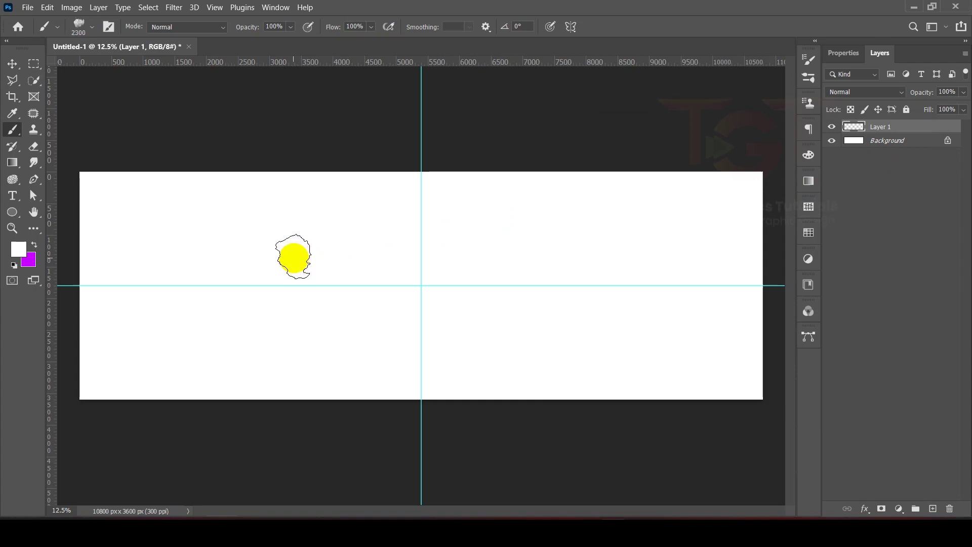
Step: Make purple the foreground colour and adjust the cloud brush size to about 2700 px
{"action": "key", "text": "bracketright"}
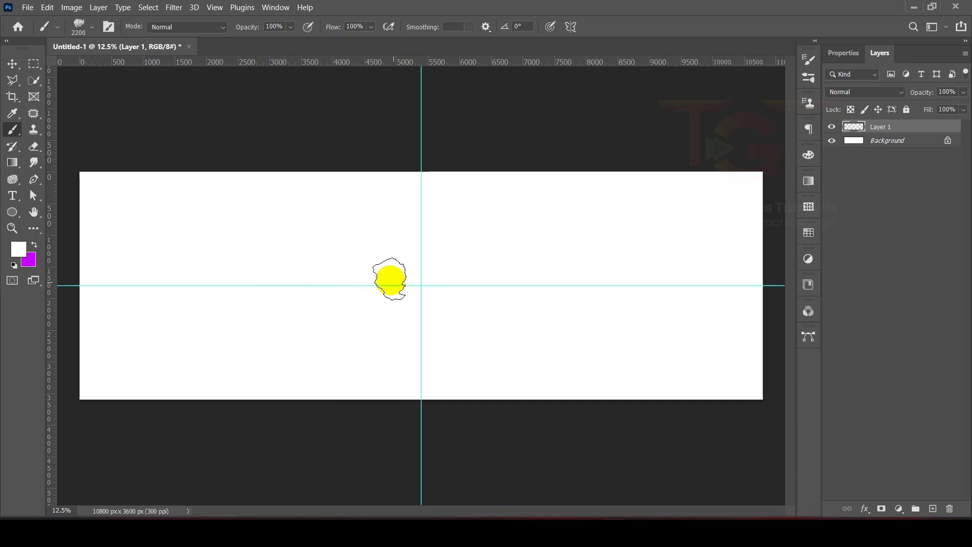
{"action": "key", "text": "bracketright"}
{"action": "key", "text": "bracketright"}
{"action": "key", "text": "bracketright"}
{"action": "key", "text": "bracketright"}
{"action": "key", "text": "bracketright"}
{"action": "key", "text": "bracketright"}
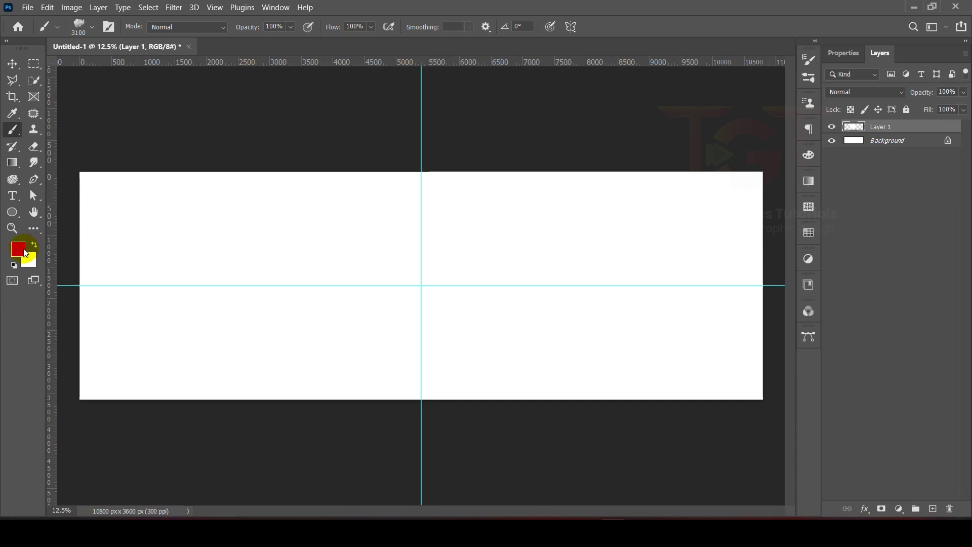
{"action": "key", "text": "bracketleft"}
{"action": "key", "text": "bracketleft"}
{"action": "key", "text": "bracketleft"}
{"action": "key", "text": "bracketleft"}
{"action": "key", "text": "bracketleft"}
{"action": "key", "text": "bracketleft"}
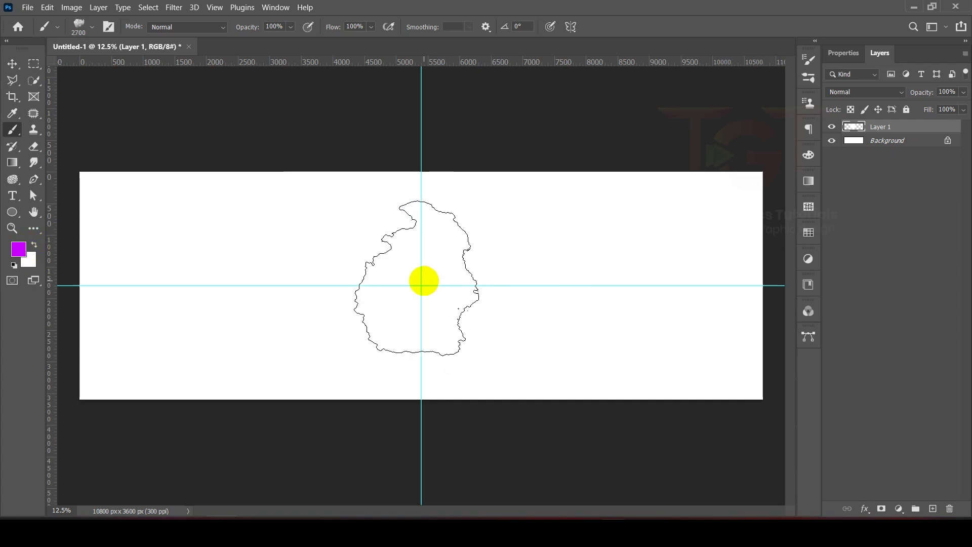
Step: Paint a large purple cloud around the guides' crossing on the empty layer, using the cloud brush at about 2500 to 2700 px
{"action": "left_click", "coordinate": [424, 281]}
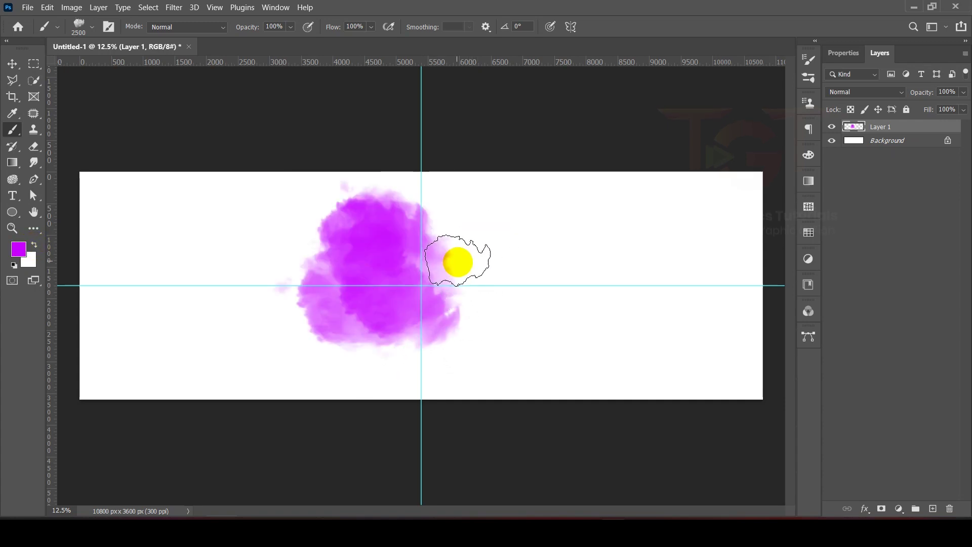
{"action": "key", "text": "bracketright"}
{"action": "key", "text": "bracketright"}
{"action": "left_click", "coordinate": [492, 293]}
{"action": "key", "text": "ctrl+z"}
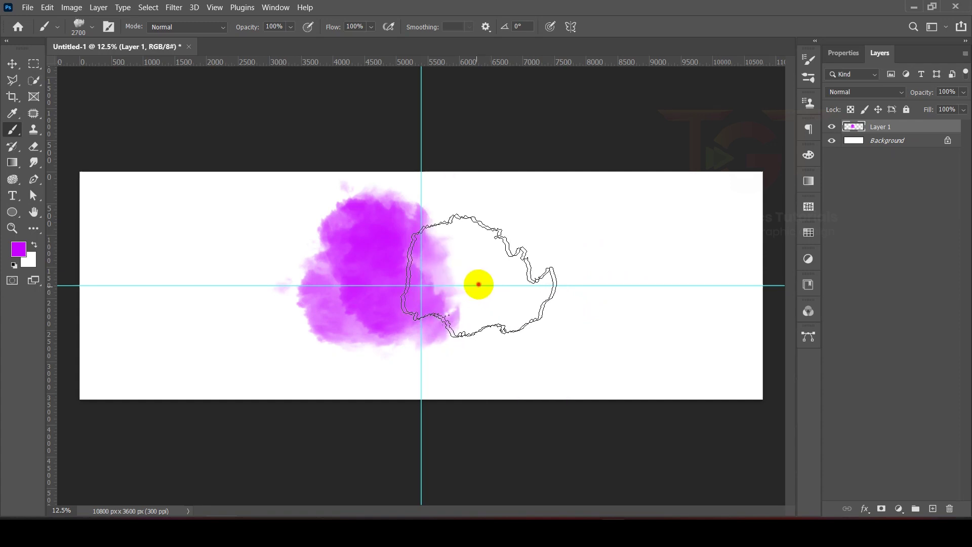
{"action": "left_click", "coordinate": [479, 285]}
{"action": "left_click", "coordinate": [454, 321]}
{"action": "left_click", "coordinate": [508, 254]}
{"action": "left_click", "coordinate": [426, 315]}
{"action": "left_click", "coordinate": [413, 348]}
{"action": "left_click", "coordinate": [424, 249]}
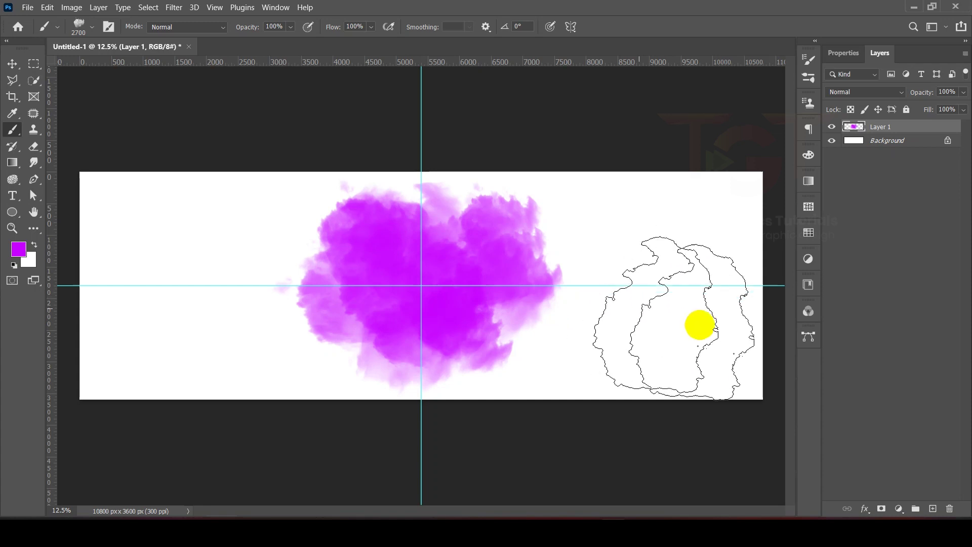
Step: Add another layer above the purple cloud and set the foreground colour to turquoise (#00ffe4)
{"action": "left_click", "coordinate": [934, 508]}
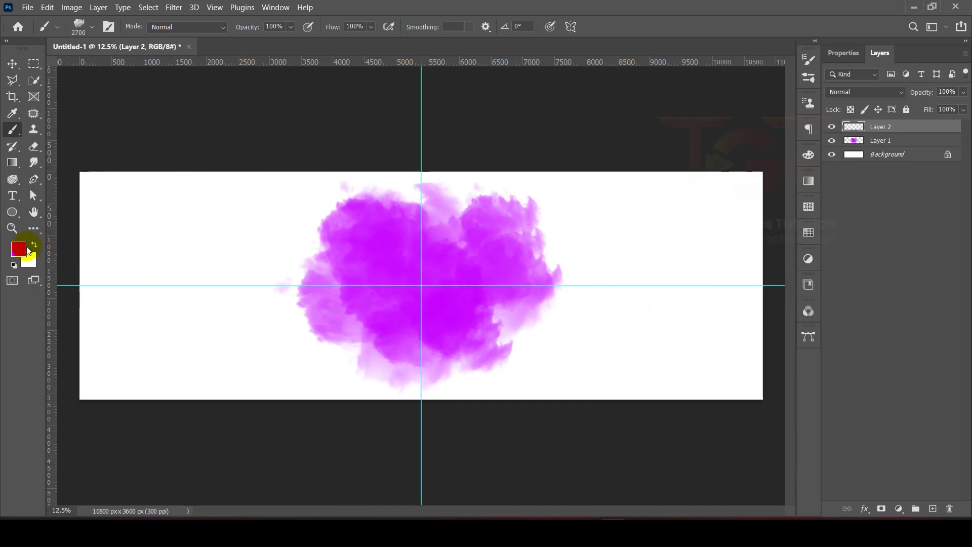
{"action": "left_click", "coordinate": [28, 249]}
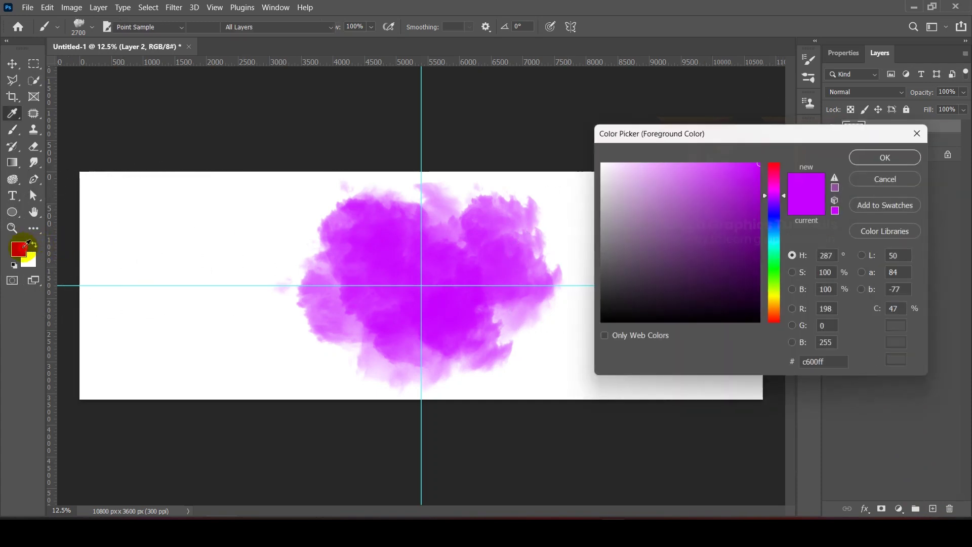
{"action": "left_click", "coordinate": [776, 246]}
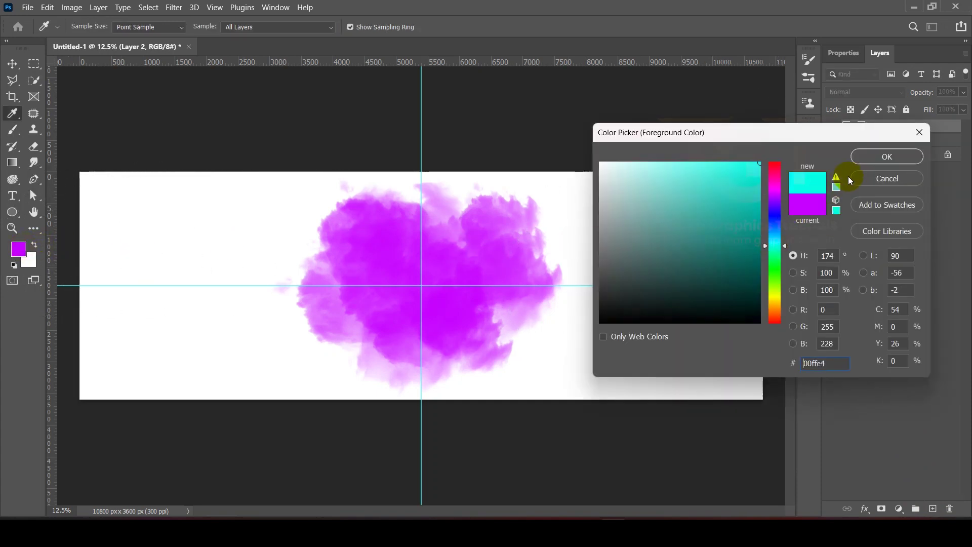
{"action": "left_click", "coordinate": [865, 161]}
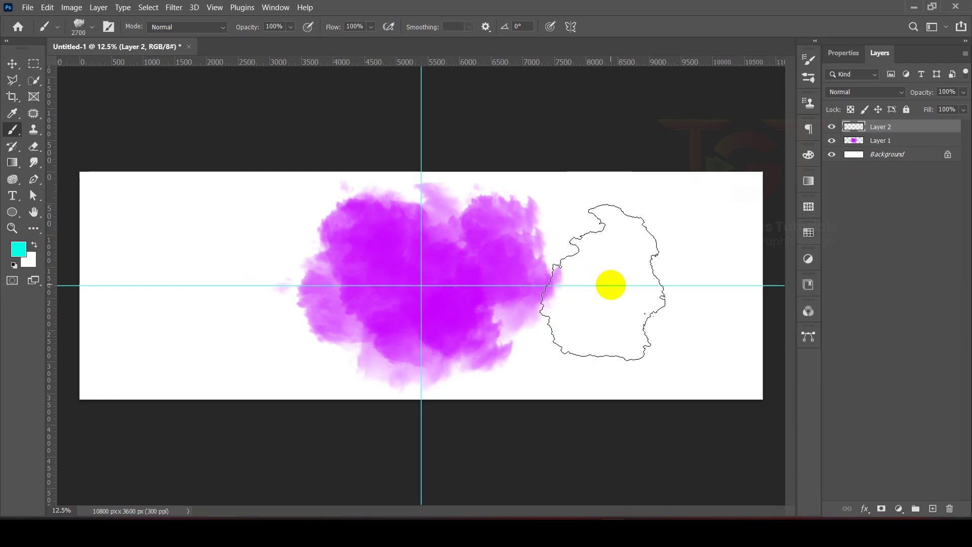
Step: Paint a turquoise cloud on the right part of the canvas with the cloud brush at 2300 px, undoing unsuitable strokes
{"action": "key", "text": "bracketleft"}
{"action": "key", "text": "bracketleft"}
{"action": "key", "text": "bracketleft"}
{"action": "key", "text": "bracketleft"}
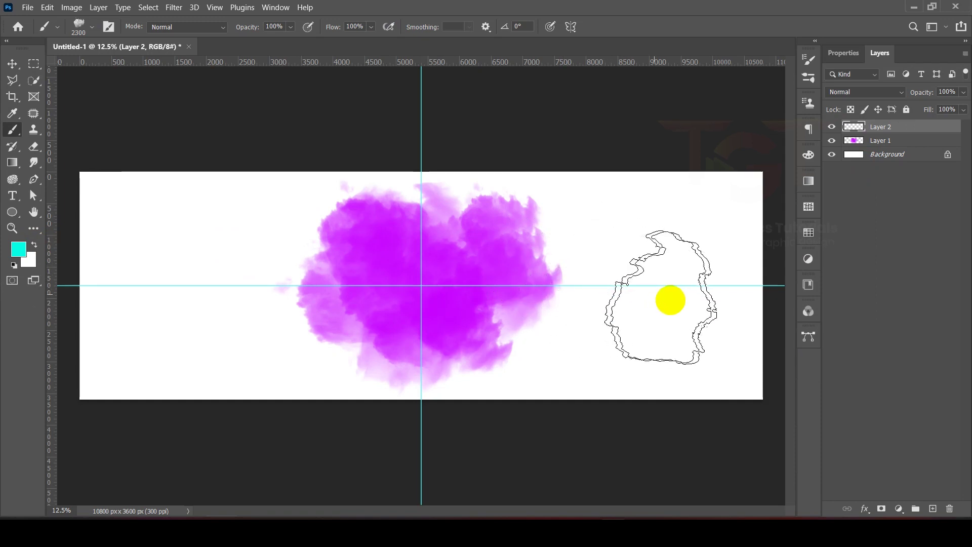
{"action": "mouse_move", "coordinate": [684, 282]}
{"action": "left_mouse_down"}
{"action": "mouse_move", "coordinate": [589, 299]}
{"action": "mouse_move", "coordinate": [596, 325]}
{"action": "left_mouse_up"}
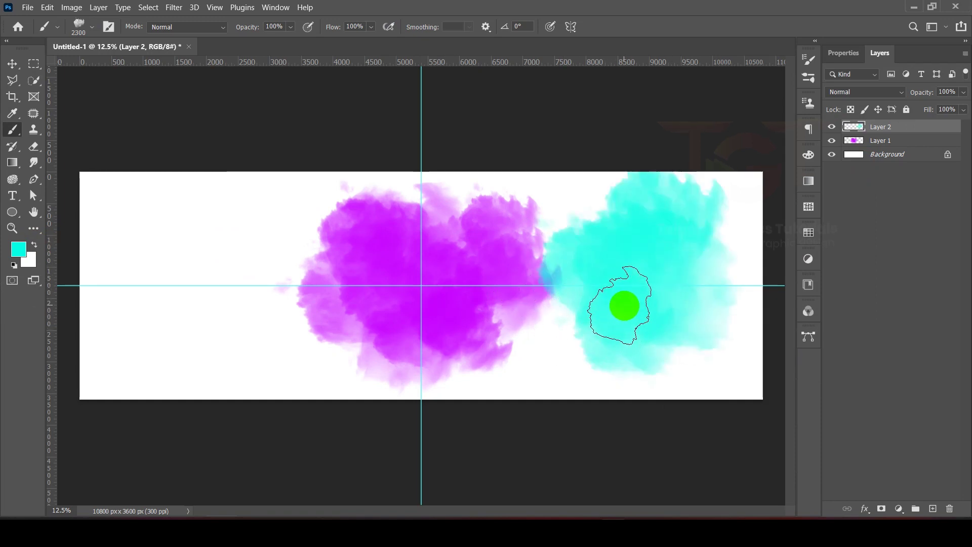
{"action": "key", "text": "ctrl+z"}
{"action": "mouse_move", "coordinate": [647, 276]}
{"action": "left_mouse_down"}
{"action": "mouse_move", "coordinate": [629, 304]}
{"action": "mouse_move", "coordinate": [631, 260]}
{"action": "mouse_move", "coordinate": [673, 287]}
{"action": "mouse_move", "coordinate": [685, 261]}
{"action": "mouse_move", "coordinate": [610, 306]}
{"action": "mouse_move", "coordinate": [597, 289]}
{"action": "mouse_move", "coordinate": [643, 247]}
{"action": "mouse_move", "coordinate": [671, 325]}
{"action": "mouse_move", "coordinate": [684, 332]}
{"action": "mouse_move", "coordinate": [684, 317]}
{"action": "mouse_move", "coordinate": [596, 330]}
{"action": "left_mouse_up"}
{"action": "key", "text": "ctrl+z"}
{"action": "left_click_drag", "start_coordinate": [697, 293], "coordinate": [630, 341]}
{"action": "key", "text": "ctrl+z"}
{"action": "left_click_drag", "start_coordinate": [693, 337], "coordinate": [675, 343]}
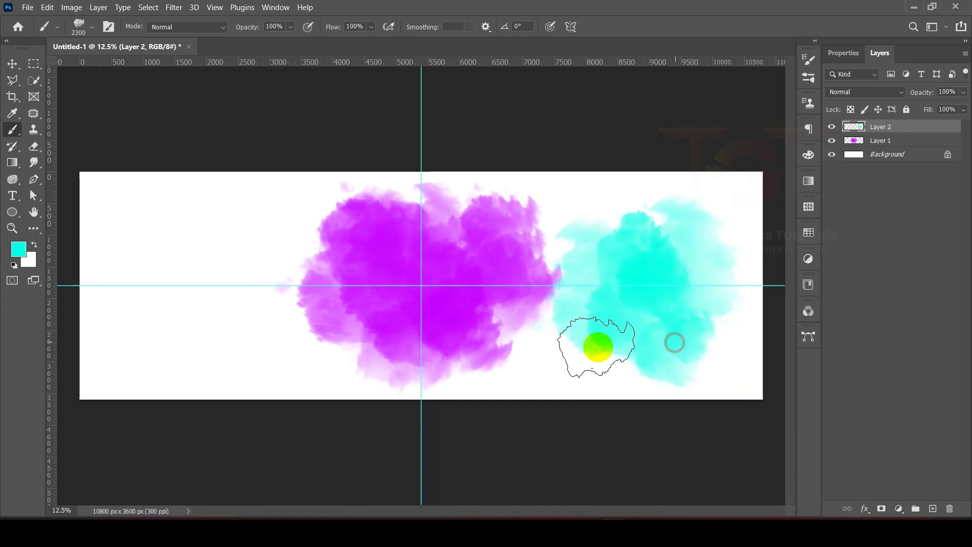
Step: Extend the turquoise cloud towards the purple cloud and the canvas's right edge with the cloud brush at 2300 px
{"action": "mouse_move", "coordinate": [606, 325]}
{"action": "left_mouse_down"}
{"action": "mouse_move", "coordinate": [593, 254]}
{"action": "mouse_move", "coordinate": [623, 224]}
{"action": "mouse_move", "coordinate": [560, 304]}
{"action": "left_mouse_up"}
{"action": "mouse_move", "coordinate": [590, 343]}
{"action": "left_mouse_down"}
{"action": "mouse_move", "coordinate": [718, 343]}
{"action": "mouse_move", "coordinate": [654, 327]}
{"action": "mouse_move", "coordinate": [722, 260]}
{"action": "mouse_move", "coordinate": [618, 309]}
{"action": "mouse_move", "coordinate": [606, 260]}
{"action": "mouse_move", "coordinate": [638, 223]}
{"action": "mouse_move", "coordinate": [579, 330]}
{"action": "mouse_move", "coordinate": [647, 321]}
{"action": "mouse_move", "coordinate": [596, 303]}
{"action": "mouse_move", "coordinate": [686, 317]}
{"action": "mouse_move", "coordinate": [756, 310]}
{"action": "left_mouse_up"}
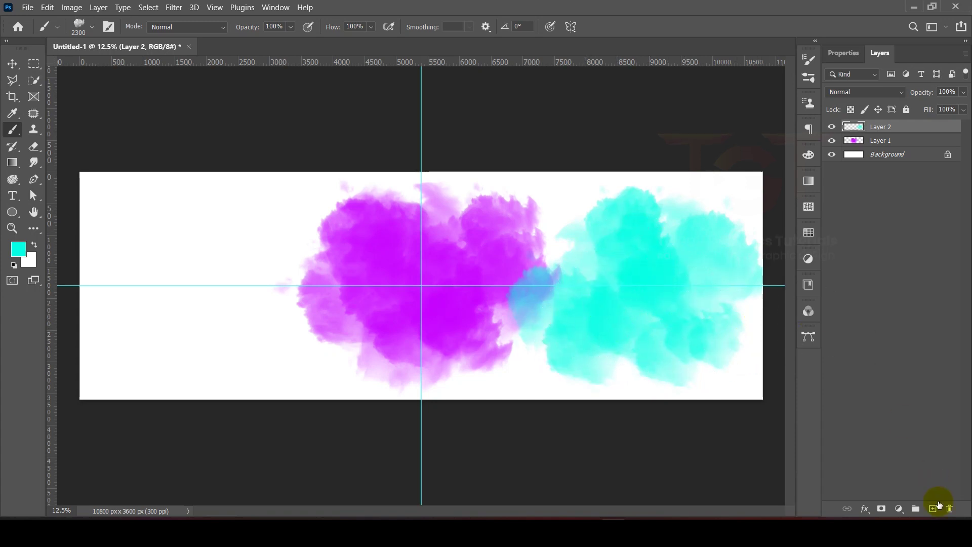
Step: Add a new layer above the turquoise cloud and set the foreground colour to lime green (#8aff00)
{"action": "left_click", "coordinate": [935, 508]}
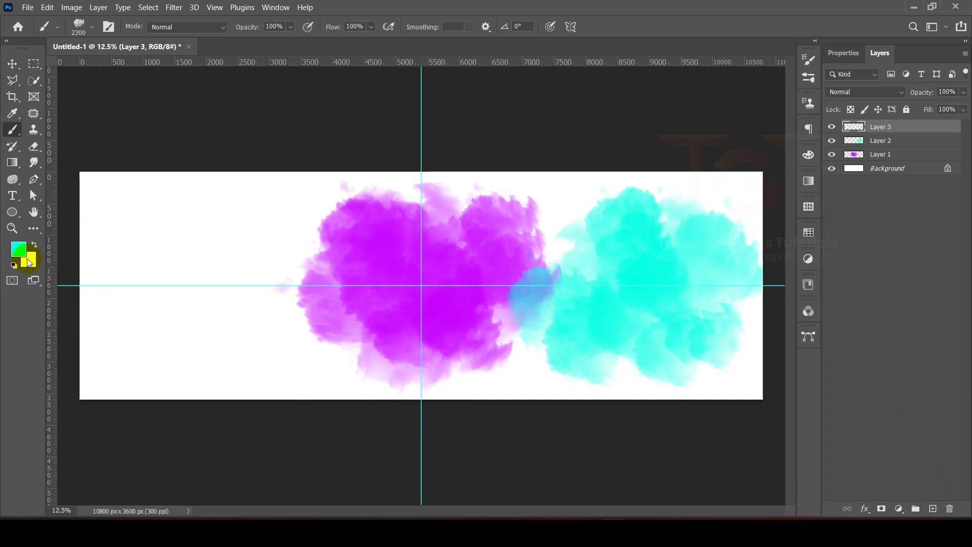
{"action": "left_click", "coordinate": [17, 253]}
{"action": "left_click_drag", "start_coordinate": [775, 253], "coordinate": [777, 287]}
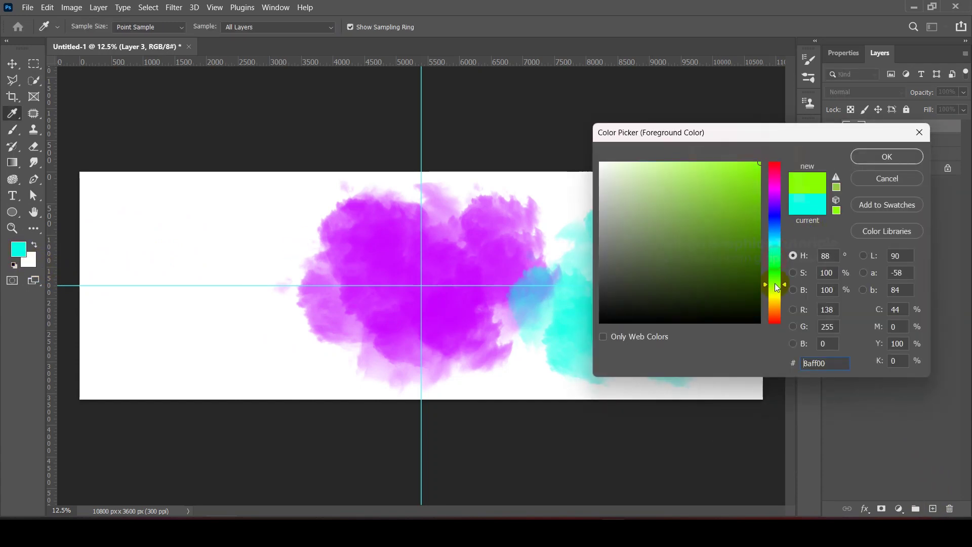
{"action": "left_click", "coordinate": [877, 159]}
Step: Paint a large green cloud over the left third of the canvas with the cloud brush at 2300 px
{"action": "mouse_move", "coordinate": [142, 265]}
{"action": "left_mouse_down"}
{"action": "mouse_move", "coordinate": [175, 284]}
{"action": "mouse_move", "coordinate": [183, 324]}
{"action": "mouse_move", "coordinate": [207, 327]}
{"action": "mouse_move", "coordinate": [206, 298]}
{"action": "mouse_move", "coordinate": [263, 328]}
{"action": "mouse_move", "coordinate": [202, 289]}
{"action": "left_mouse_up"}
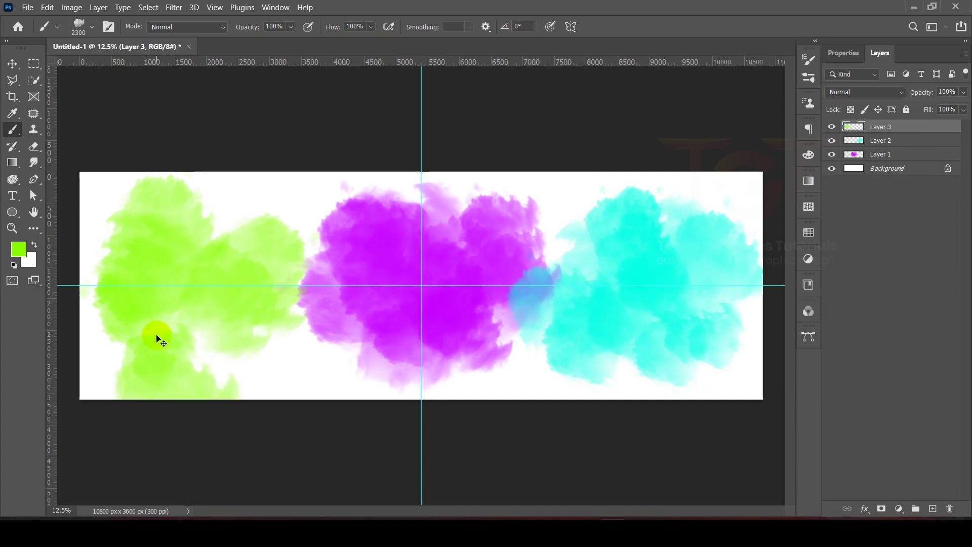
{"action": "mouse_move", "coordinate": [140, 343]}
{"action": "left_mouse_down"}
{"action": "mouse_move", "coordinate": [205, 297]}
{"action": "mouse_move", "coordinate": [242, 334]}
{"action": "left_mouse_up"}
{"action": "mouse_move", "coordinate": [206, 335]}
{"action": "left_mouse_down"}
{"action": "mouse_move", "coordinate": [257, 321]}
{"action": "mouse_move", "coordinate": [152, 271]}
{"action": "mouse_move", "coordinate": [250, 395]}
{"action": "left_mouse_up"}
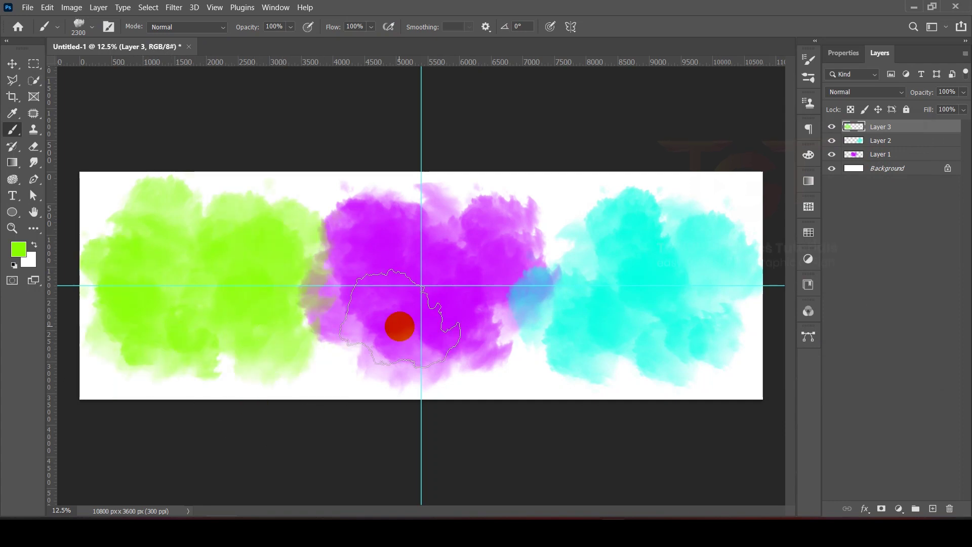
Step: Hide the green and turquoise cloud layers, Layer 3 and Layer 2, and select the purple cloud's layer
{"action": "left_click", "coordinate": [10, 59]}
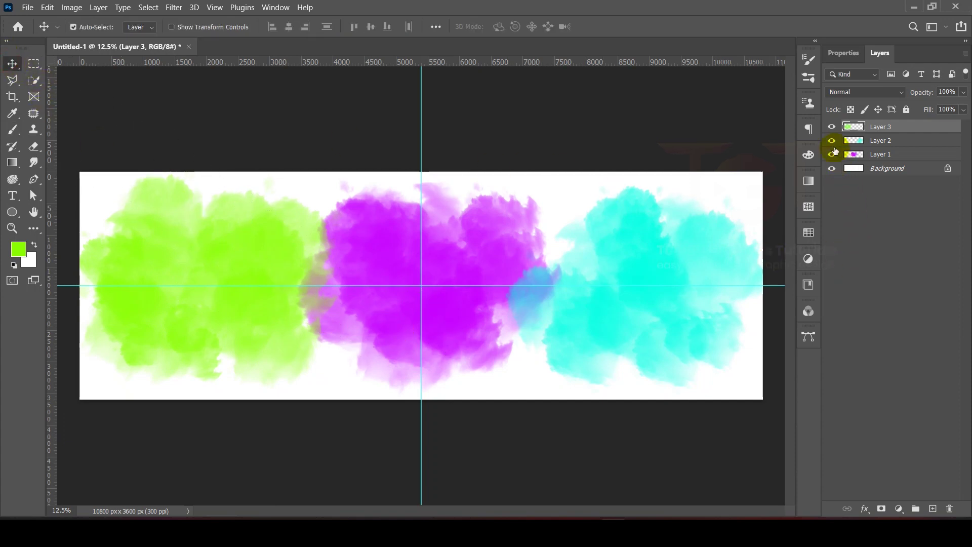
{"action": "left_click_drag", "start_coordinate": [833, 145], "coordinate": [833, 127]}
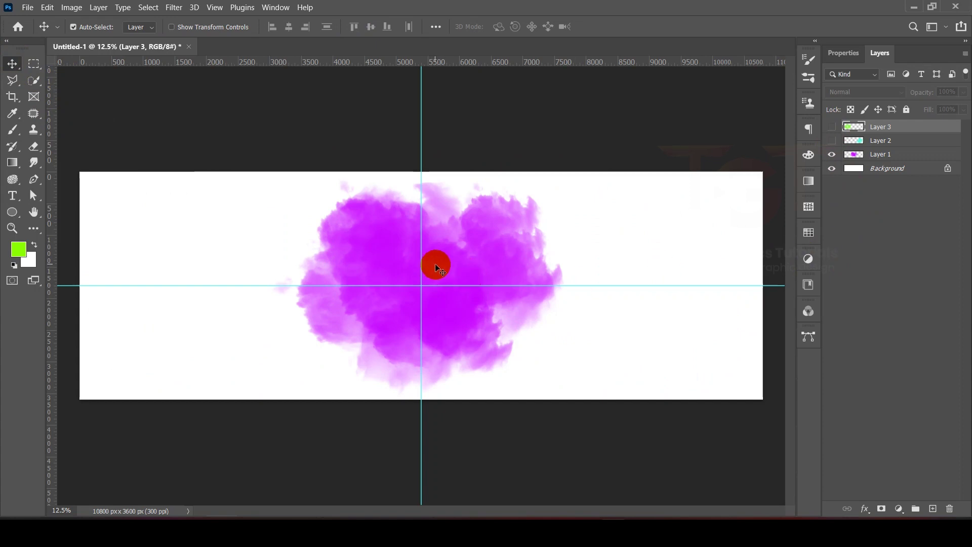
{"action": "left_click", "coordinate": [439, 268]}
Step: Place the photo of the couple under the garden archway from the "wedding couple 1" folder above Layer 1 at its default size
{"action": "left_click", "coordinate": [544, 535]}
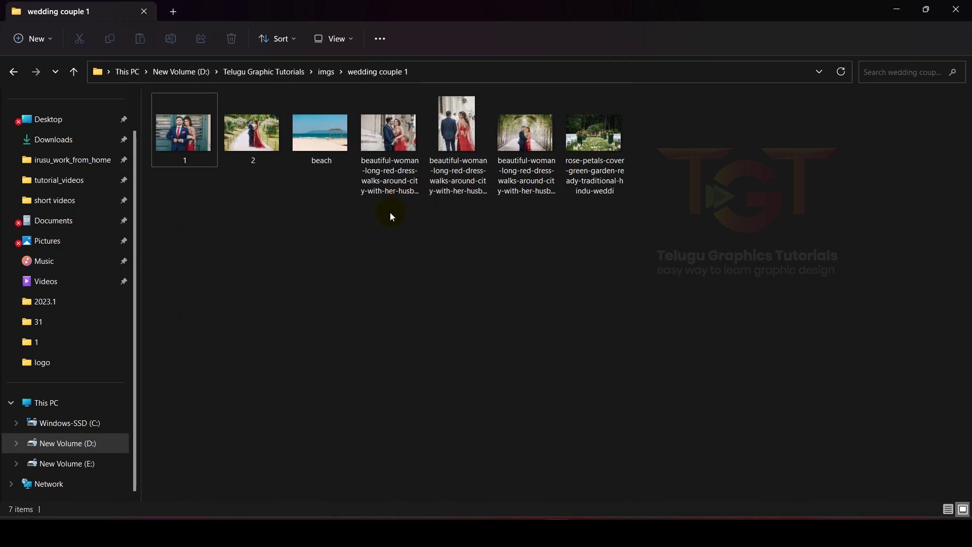
{"action": "left_click_drag", "start_coordinate": [527, 147], "coordinate": [534, 375]}
{"action": "left_click_drag", "start_coordinate": [501, 311], "coordinate": [500, 307]}
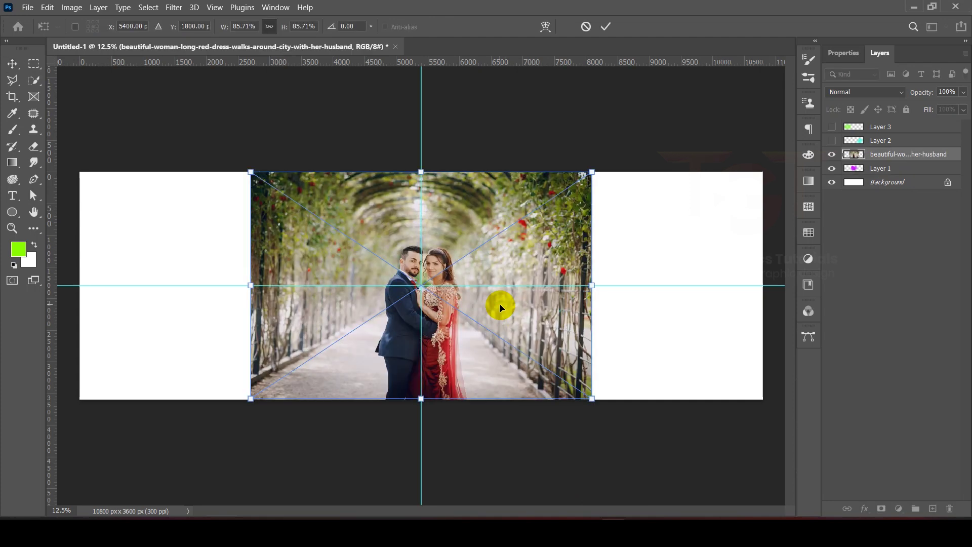
{"action": "left_click", "coordinate": [605, 29]}
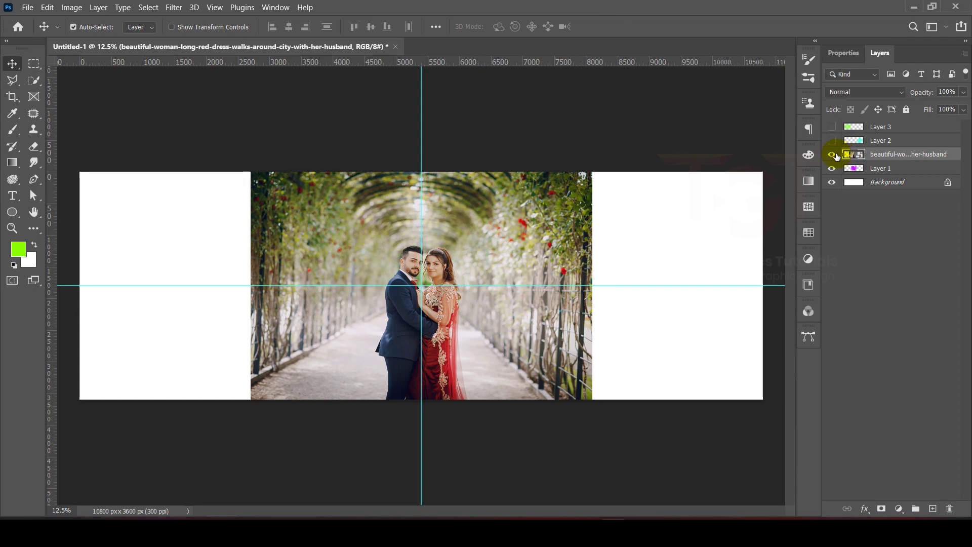
Step: Toggle the visibility of the couple photo and the purple cloud to compare the two stacked layers
{"action": "left_click", "coordinate": [832, 154]}
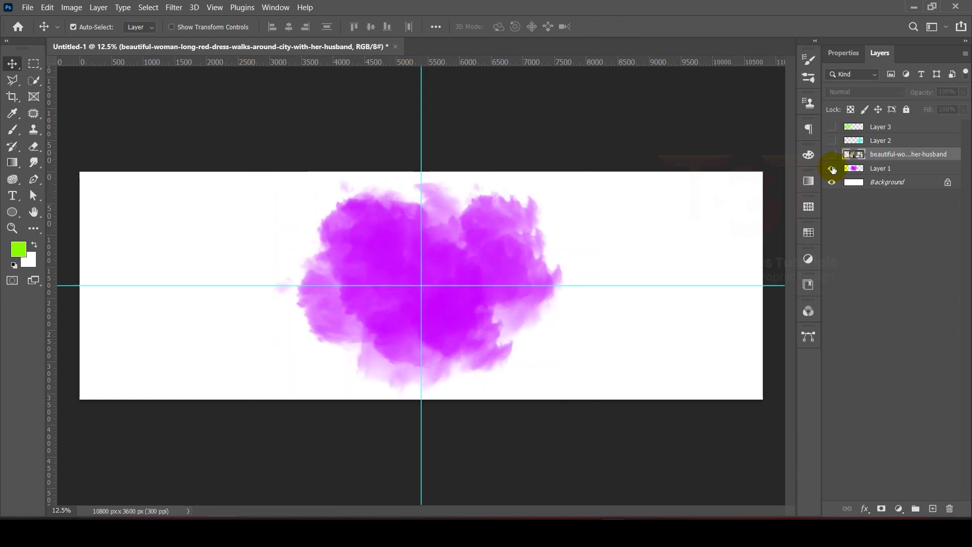
{"action": "left_click", "coordinate": [833, 168]}
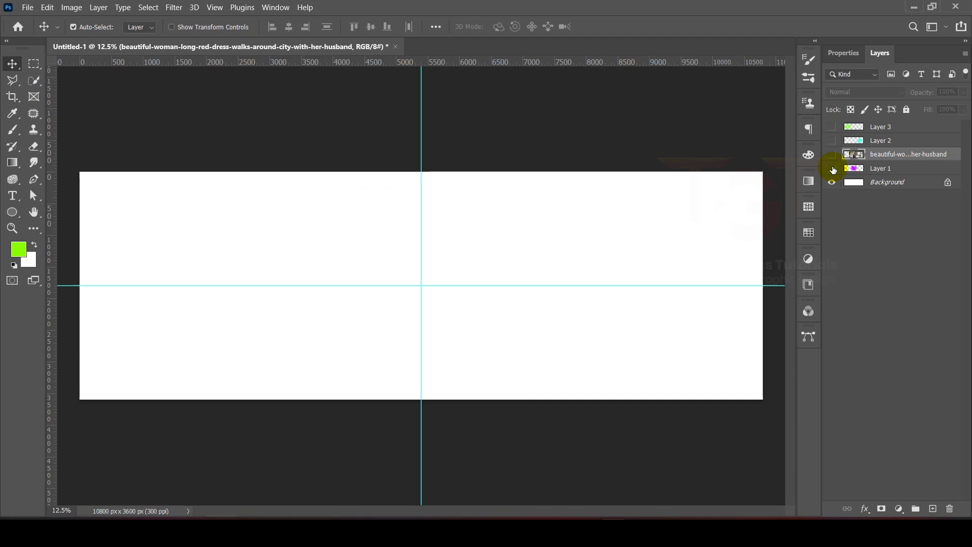
{"action": "left_click", "coordinate": [833, 169]}
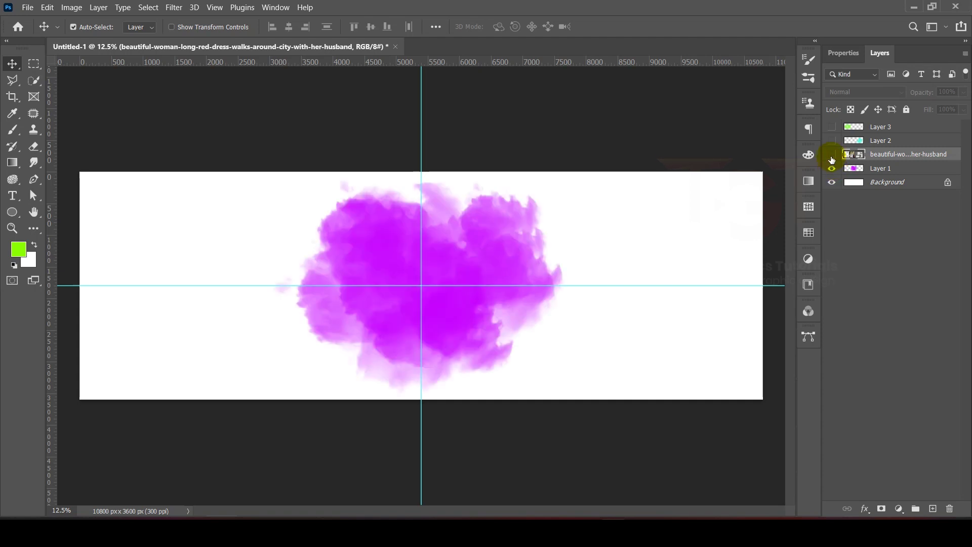
{"action": "left_click", "coordinate": [831, 155]}
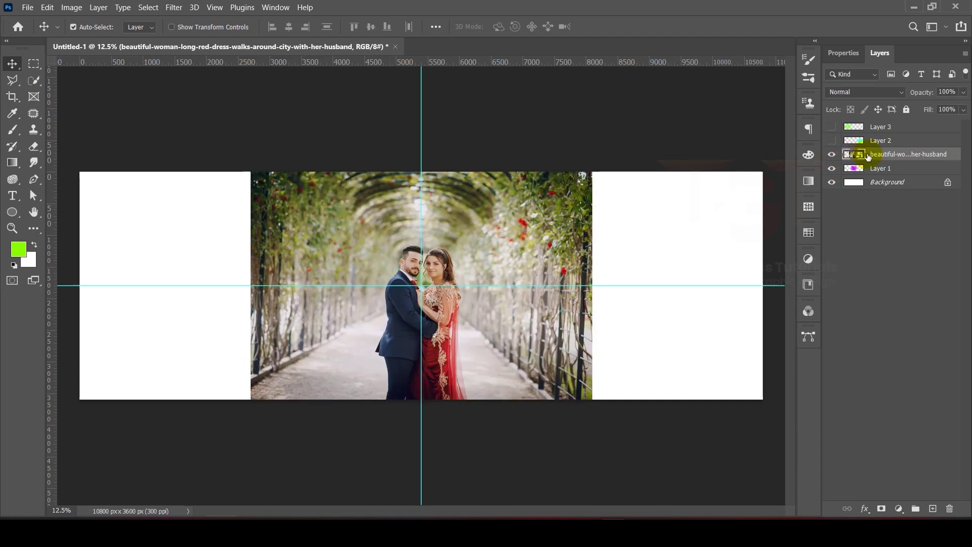
Step: Clip the couple photo to the purple cloud on Layer 1 with a clipping mask
{"action": "right_click", "coordinate": [911, 155]}
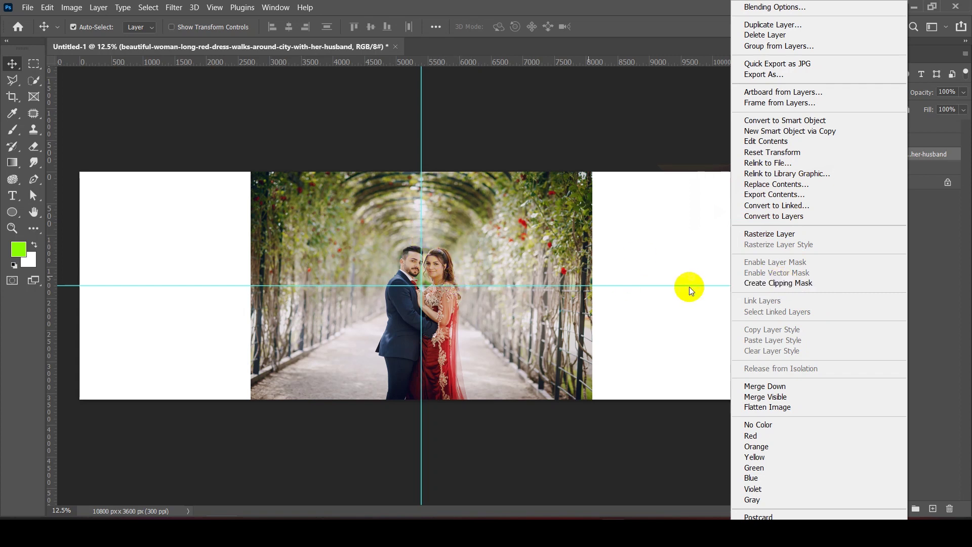
{"action": "left_click", "coordinate": [931, 226]}
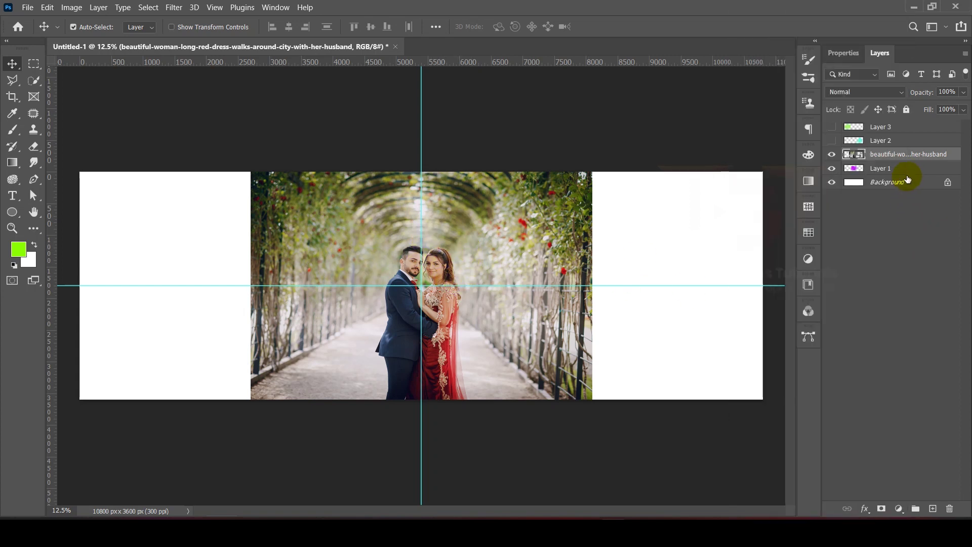
{"action": "left_click", "coordinate": [894, 236]}
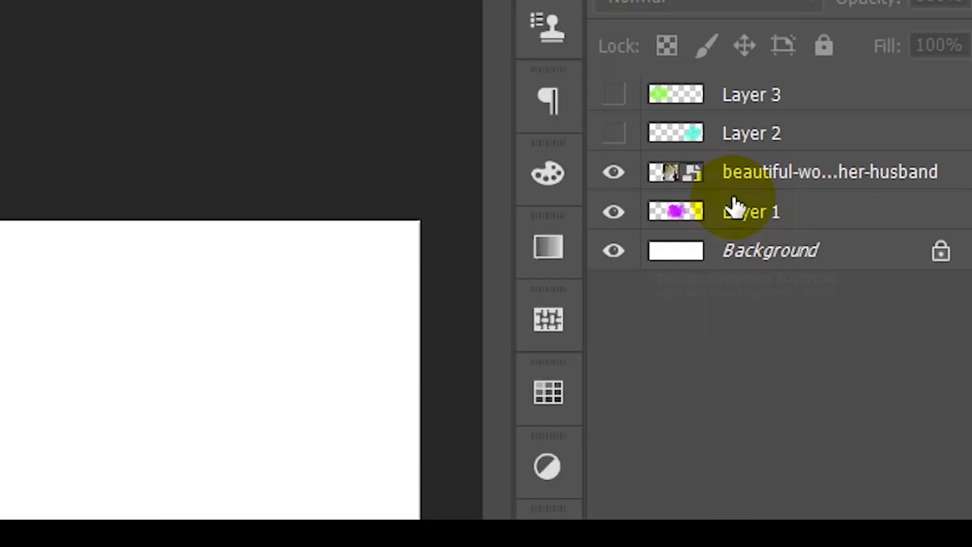
{"action": "left_click", "coordinate": [760, 186], "text": "alt"}
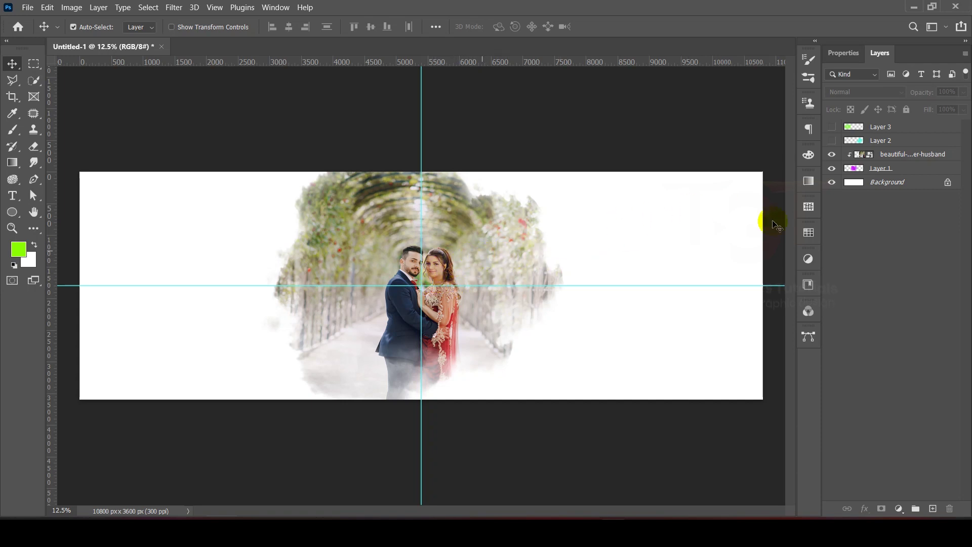
Step: Scale the clipped couple photo to about 115% and reposition it so the couple sits inside the cloud shape
{"action": "left_click", "coordinate": [907, 154]}
{"action": "left_click_drag", "start_coordinate": [449, 264], "coordinate": [433, 270]}
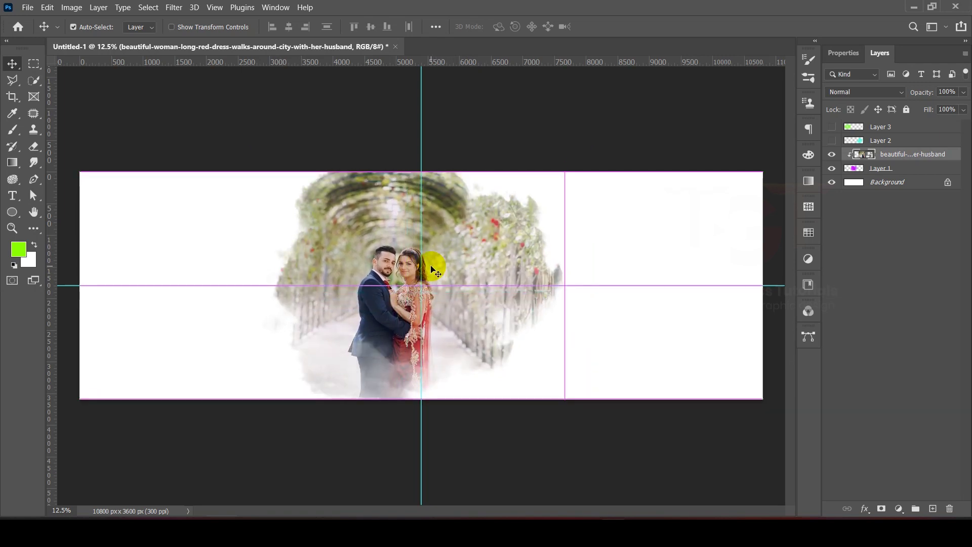
{"action": "key", "text": "ctrl"}
{"action": "key", "text": "ctrl+t"}
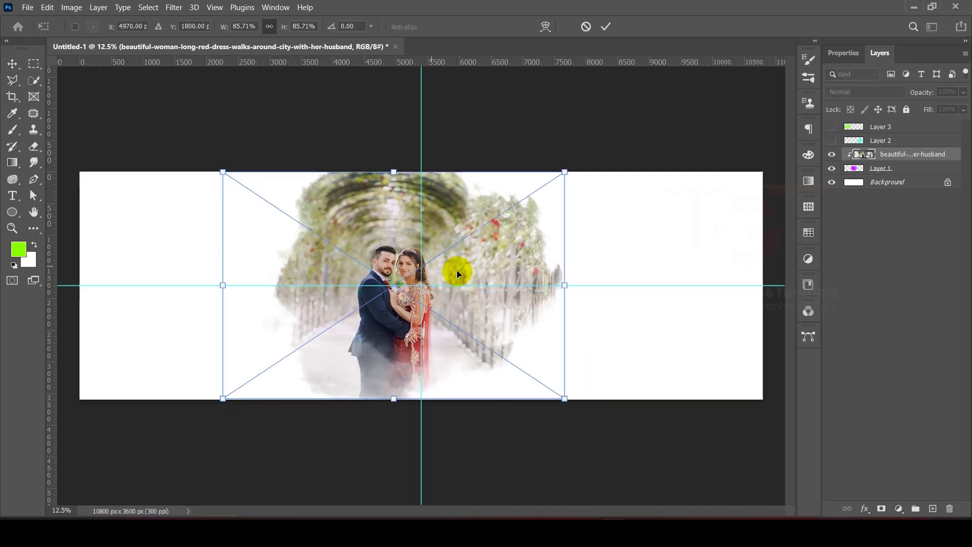
{"action": "left_click_drag", "start_coordinate": [566, 285], "coordinate": [615, 282]}
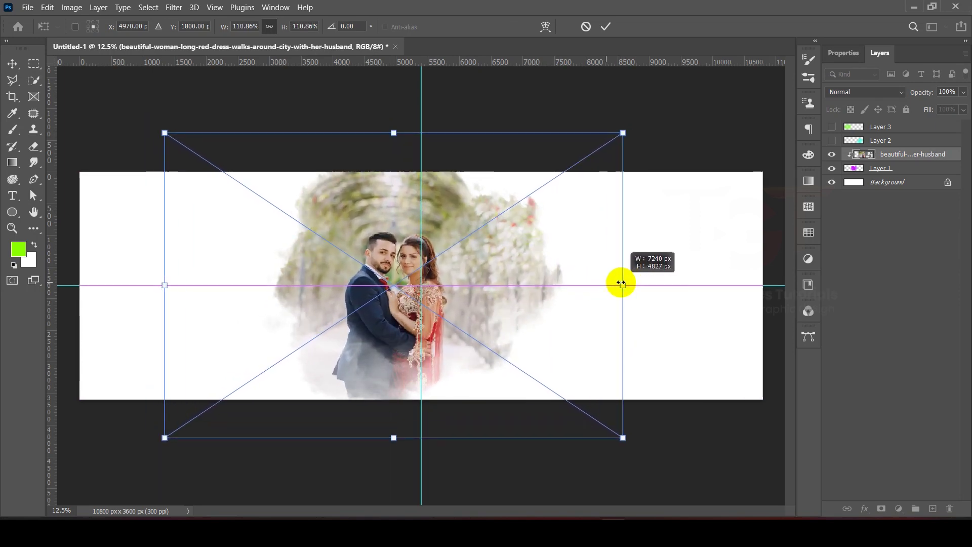
{"action": "left_click_drag", "start_coordinate": [489, 278], "coordinate": [493, 272]}
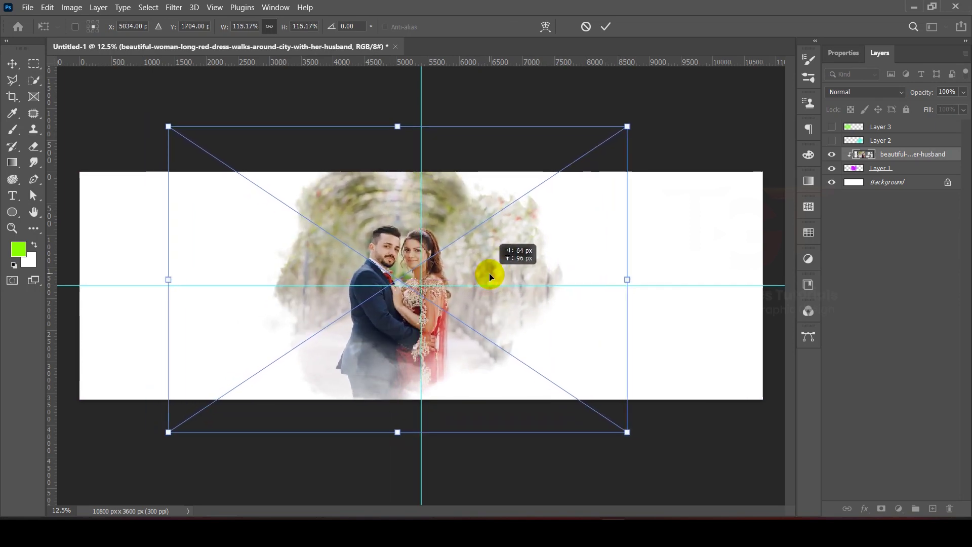
{"action": "left_click", "coordinate": [606, 27]}
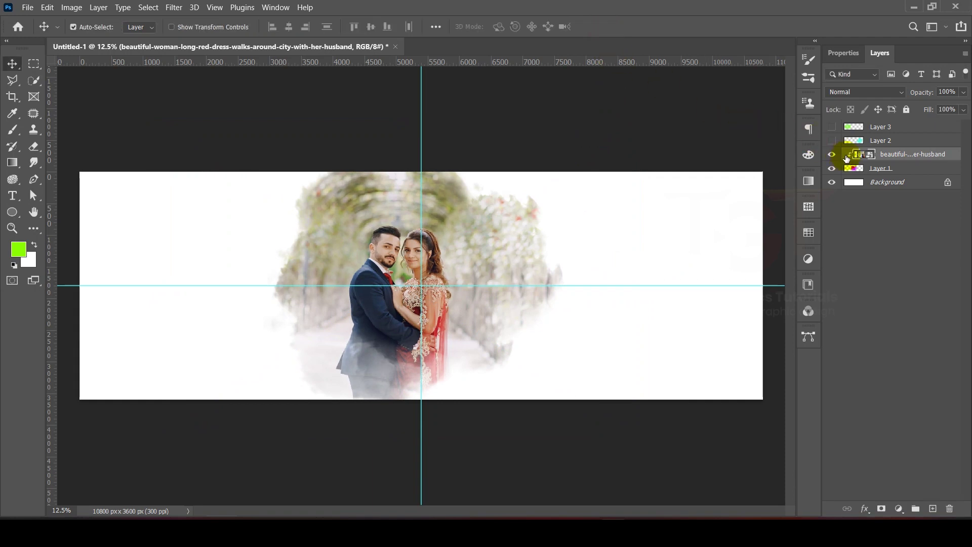
Step: Move the couple photo and Layer 1 together to the right, to an X position of about 5506 px
{"action": "left_click", "coordinate": [923, 170]}
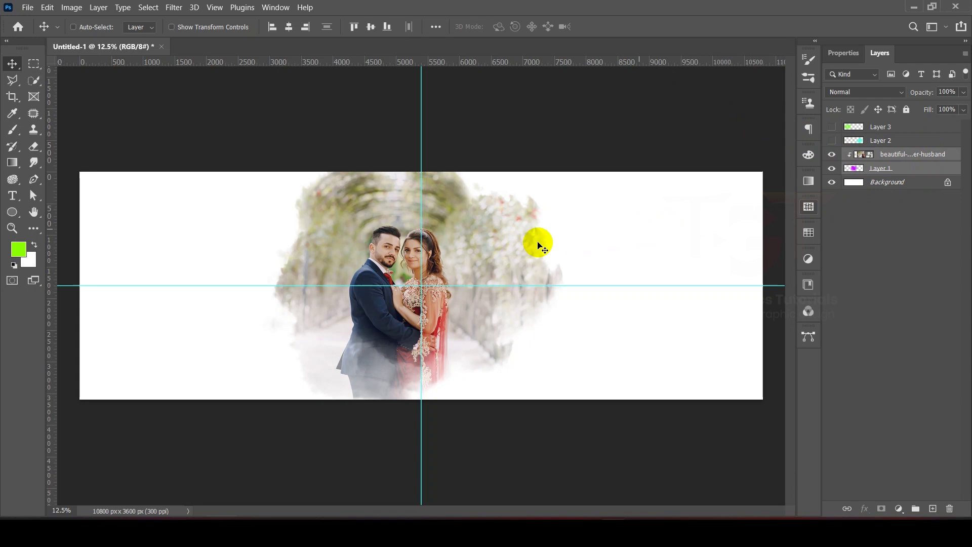
{"action": "key", "text": "ctrl+t"}
{"action": "left_click_drag", "start_coordinate": [467, 260], "coordinate": [496, 261]}
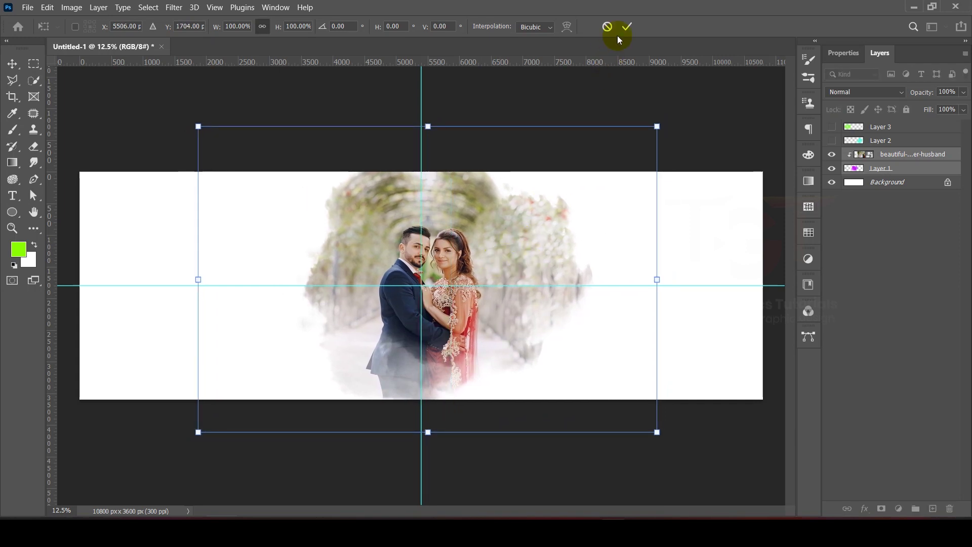
{"action": "left_click", "coordinate": [627, 27]}
{"action": "left_click", "coordinate": [613, 103]}
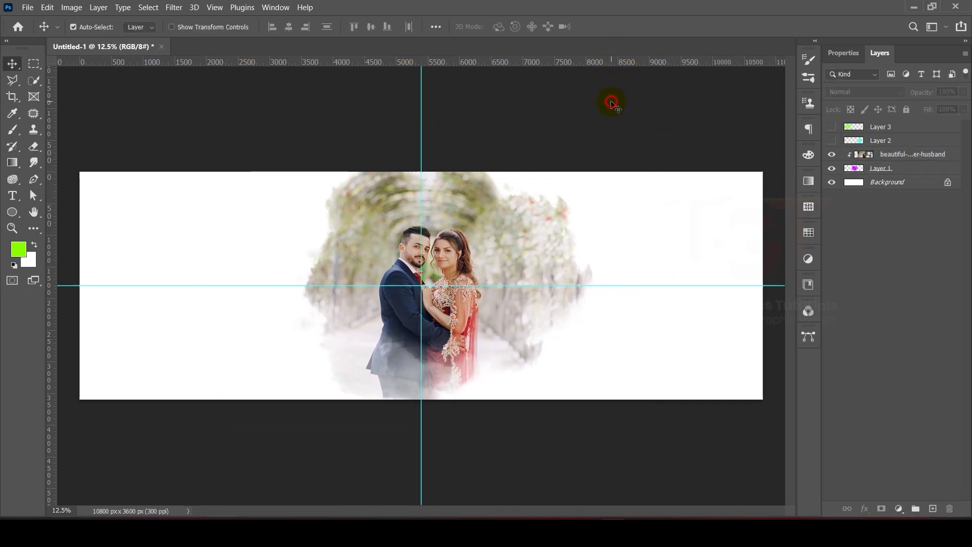
Step: Add a Black & White adjustment layer with the Default preset directly above the couple photo
{"action": "left_click", "coordinate": [452, 248]}
{"action": "left_click", "coordinate": [900, 508]}
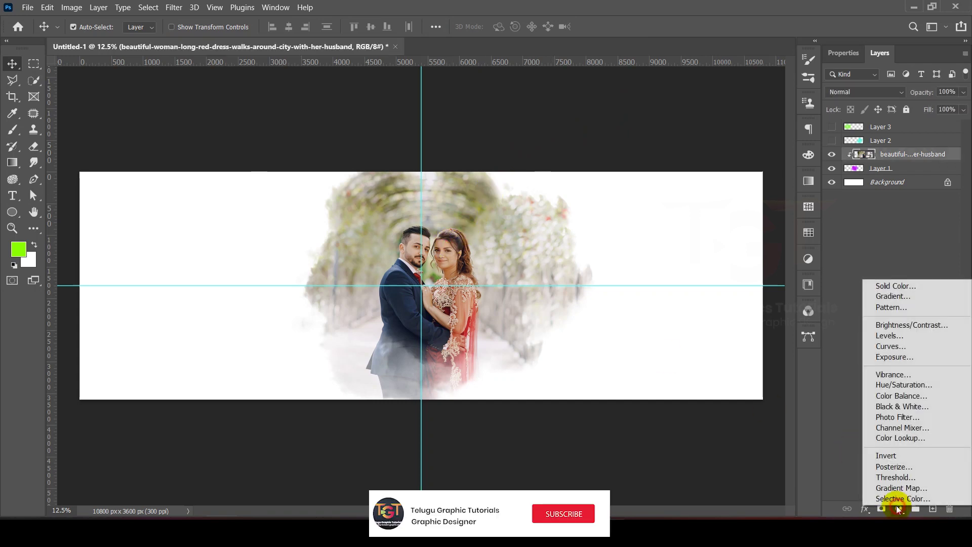
{"action": "left_click", "coordinate": [883, 411]}
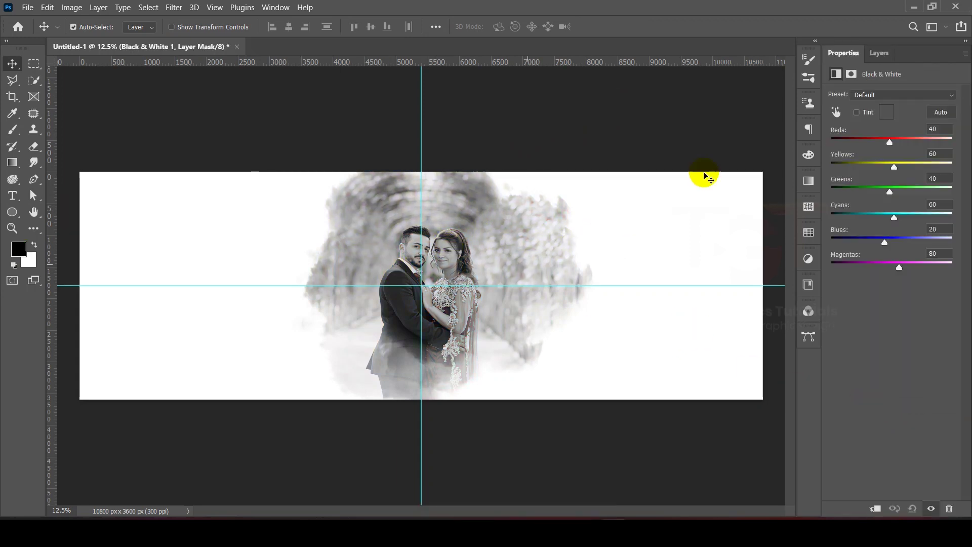
{"action": "left_click", "coordinate": [879, 57]}
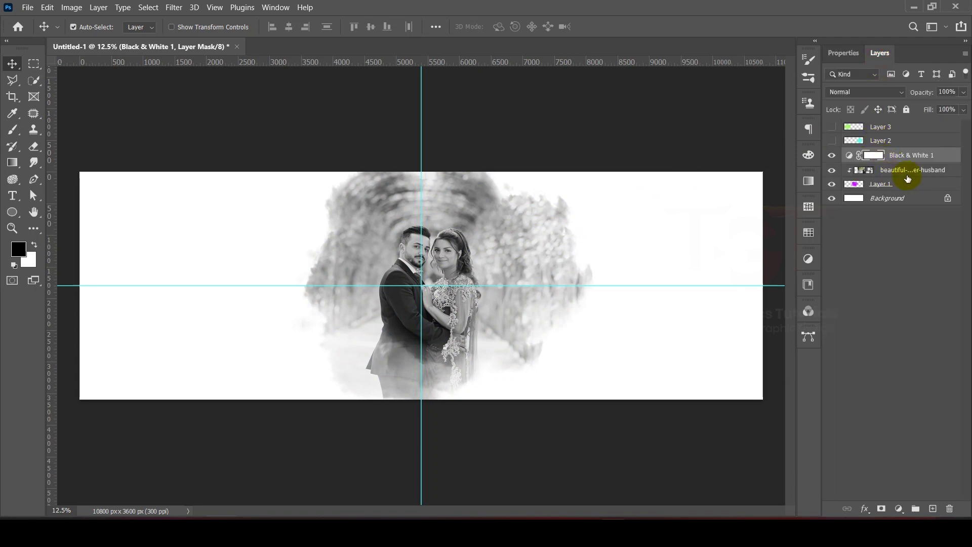
Step: Try reducing the couple photo's opacity to 30%, and undo the change
{"action": "left_click", "coordinate": [948, 174]}
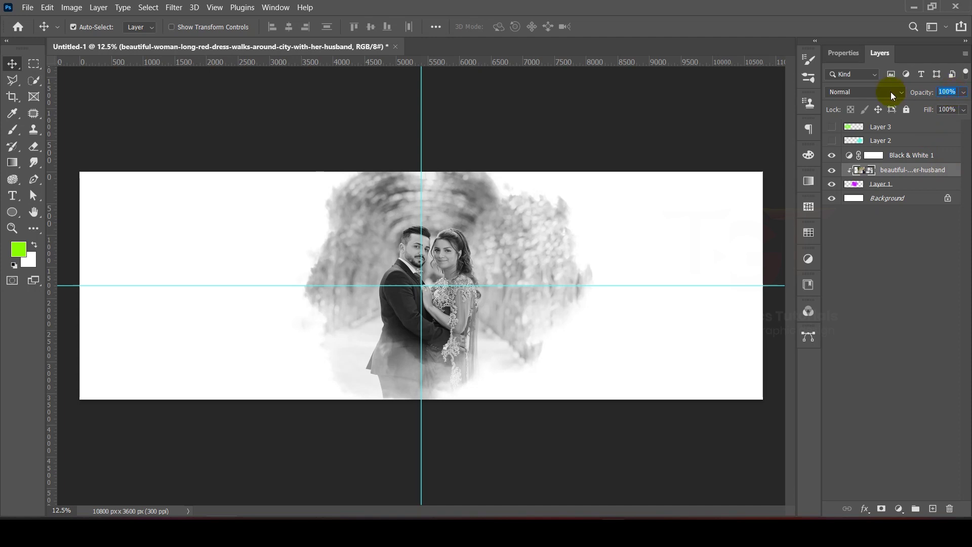
{"action": "type", "text": "30"}
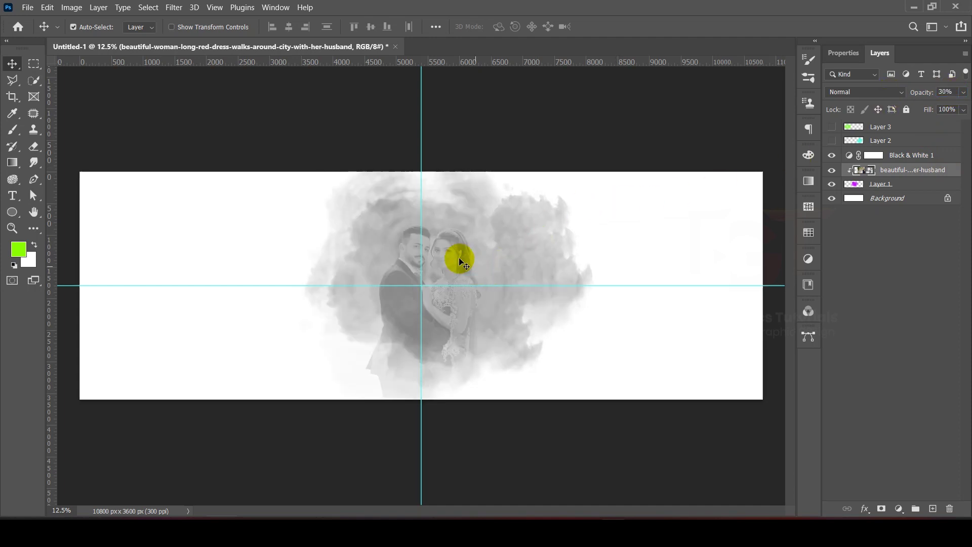
{"action": "key", "text": "ctrl"}
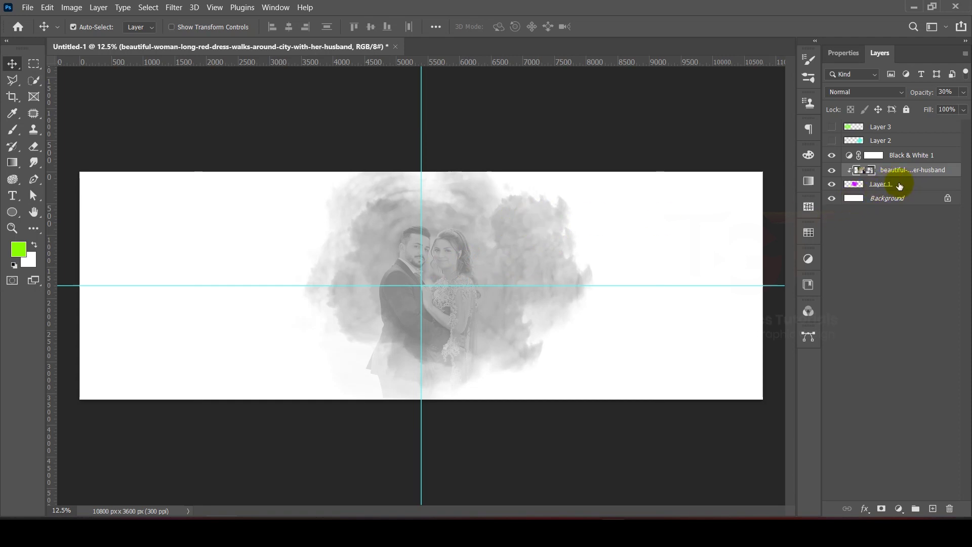
{"action": "key", "text": "ctrl+z"}
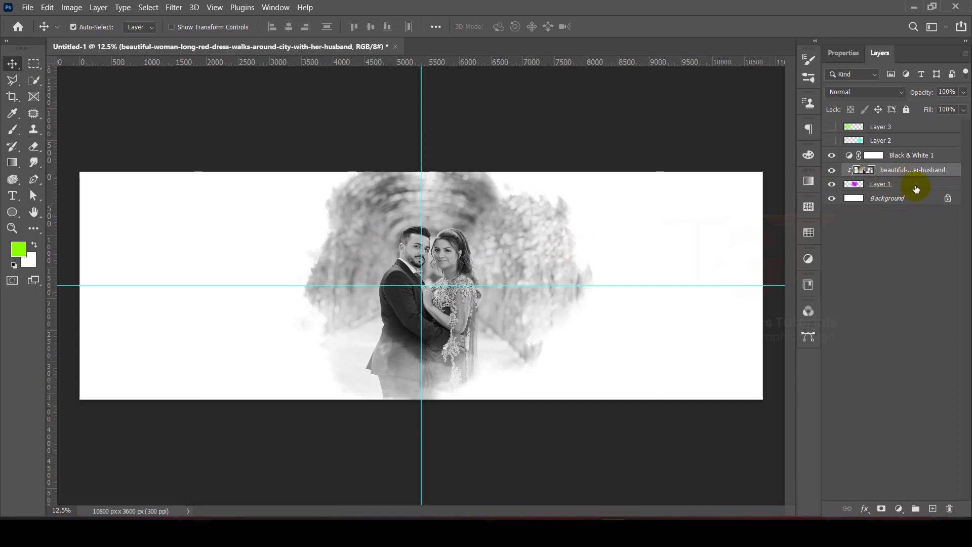
Step: Group Layer 1, the centre couple photo and the Black & White adjustment, and set the group's opacity to 35%
{"action": "left_click", "coordinate": [905, 188]}
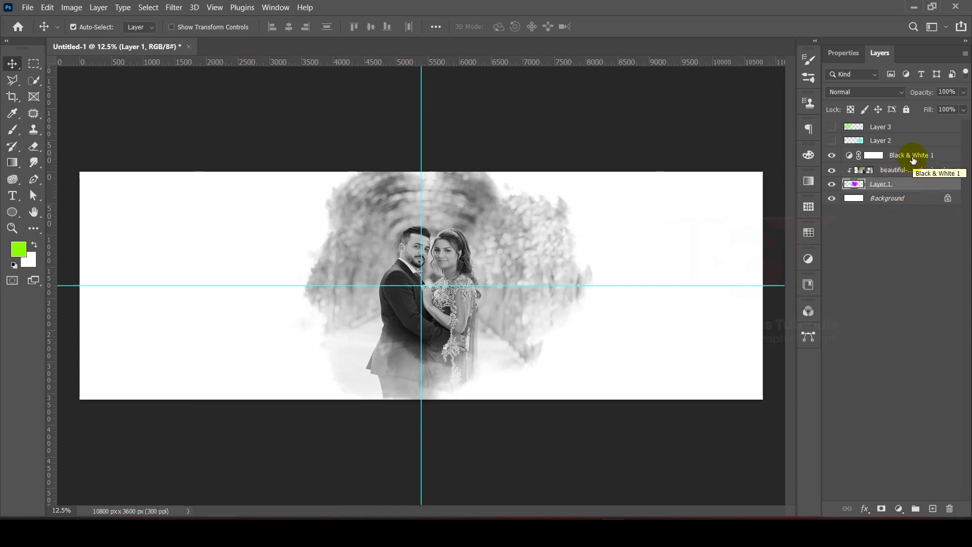
{"action": "left_click", "coordinate": [913, 159], "text": "shift"}
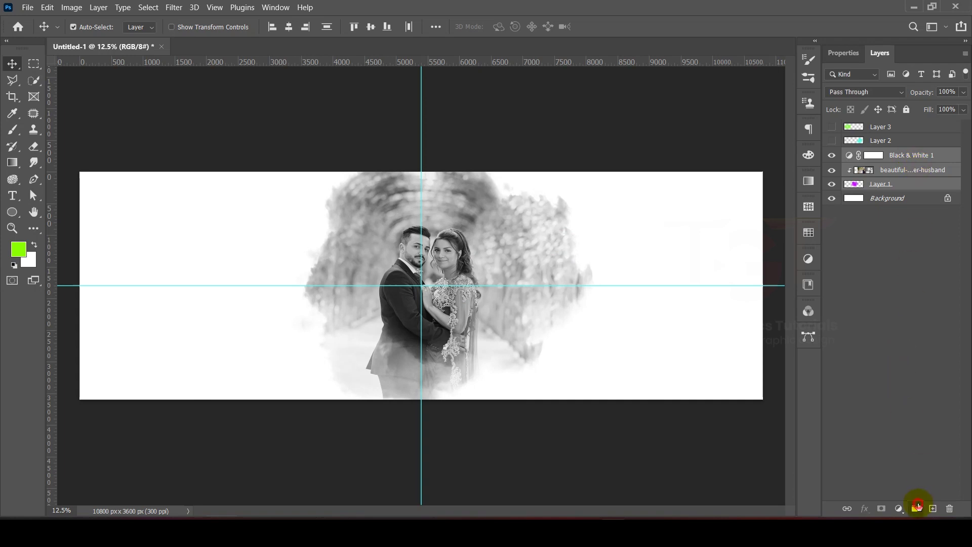
{"action": "left_click", "coordinate": [917, 508]}
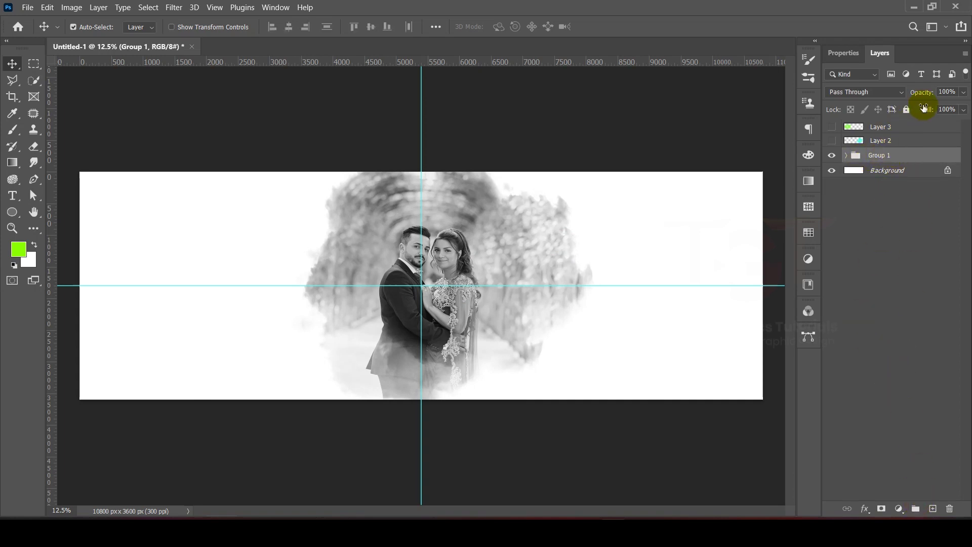
{"action": "left_click_drag", "start_coordinate": [924, 94], "coordinate": [882, 97]}
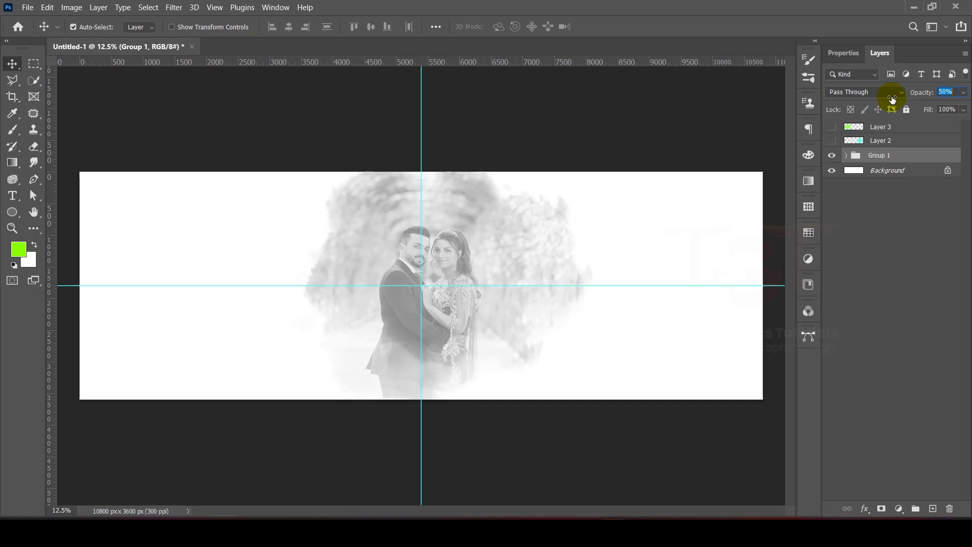
{"action": "left_click_drag", "start_coordinate": [889, 99], "coordinate": [880, 96]}
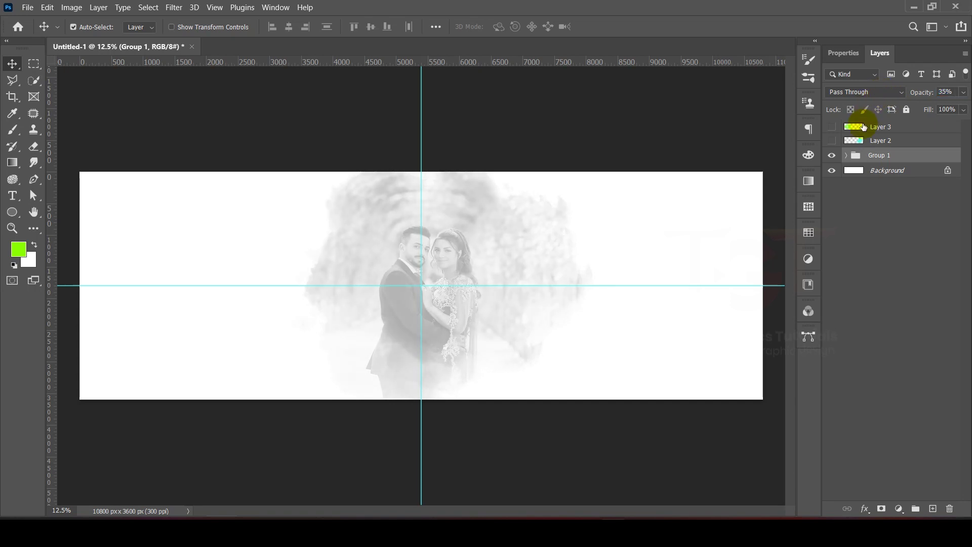
Step: Show Layer 2 and place the close-up couple photo from the wedding couple 1 folder over the canvas's right half
{"action": "left_click", "coordinate": [832, 141]}
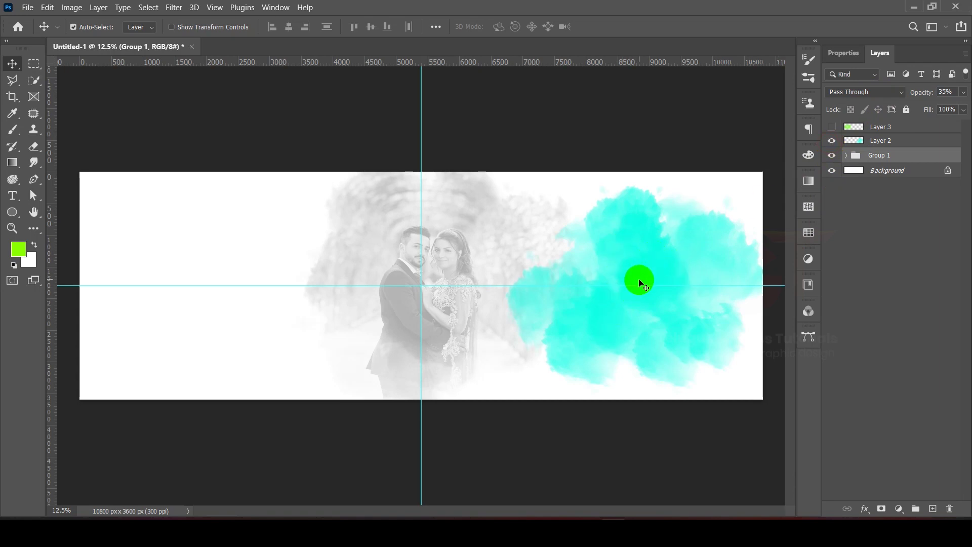
{"action": "key", "text": "alt+Tab"}
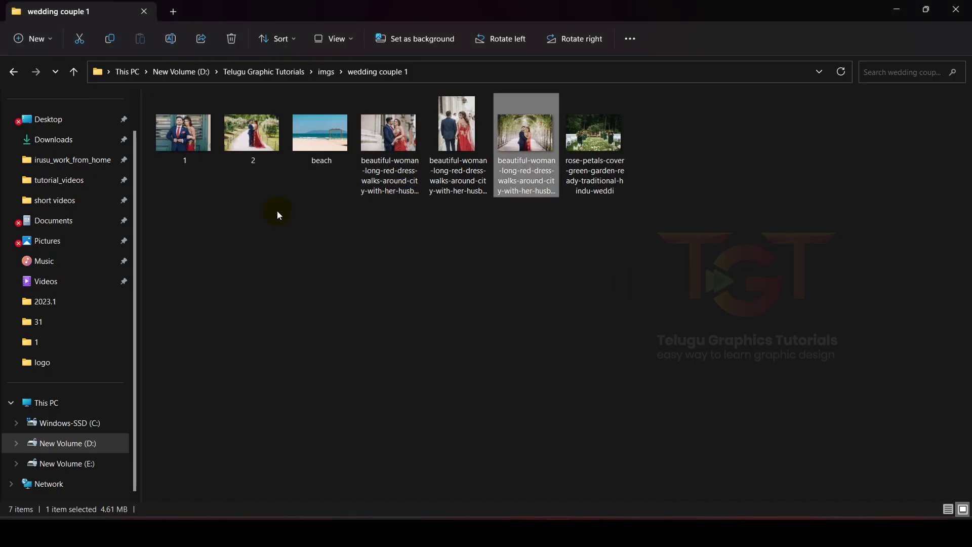
{"action": "left_click_drag", "start_coordinate": [374, 178], "coordinate": [600, 261]}
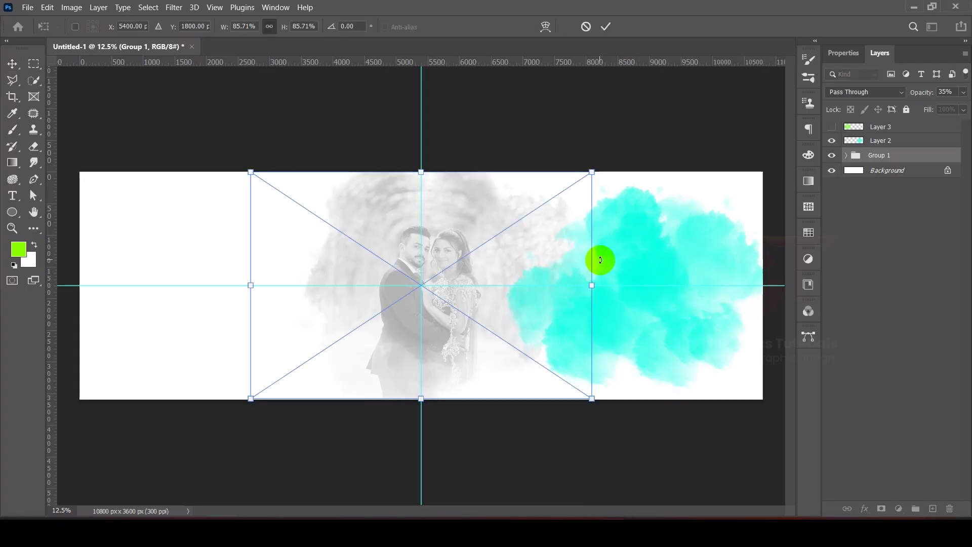
{"action": "left_click_drag", "start_coordinate": [455, 229], "coordinate": [625, 224]}
{"action": "left_click", "coordinate": [605, 28]}
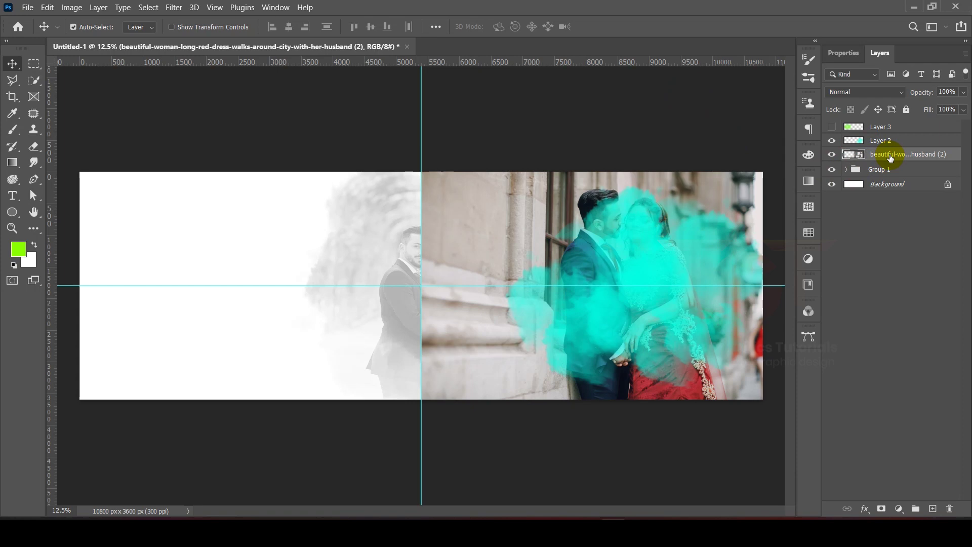
Step: Move the newly placed couple photo above Layer 2 and clip it to that layer
{"action": "left_click_drag", "start_coordinate": [893, 157], "coordinate": [885, 138]}
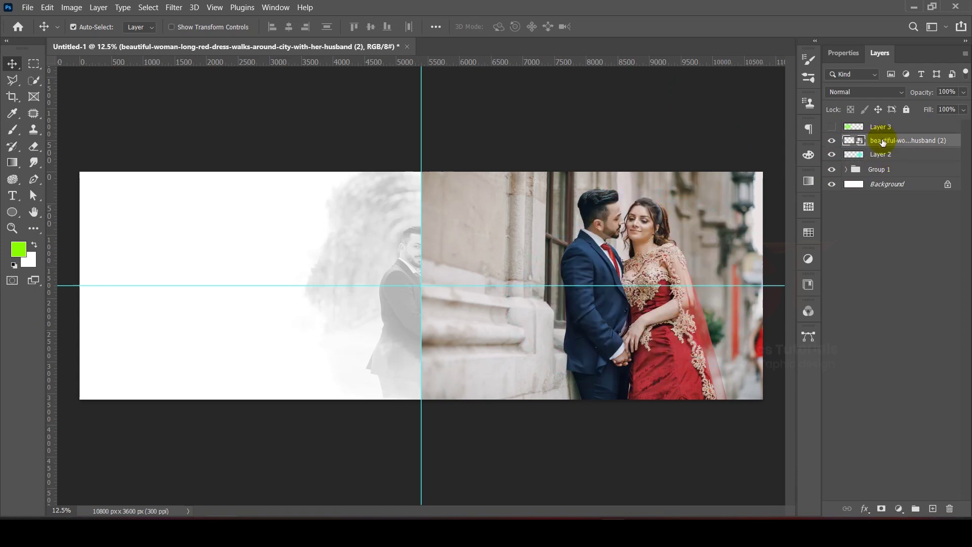
{"action": "right_click", "coordinate": [889, 144]}
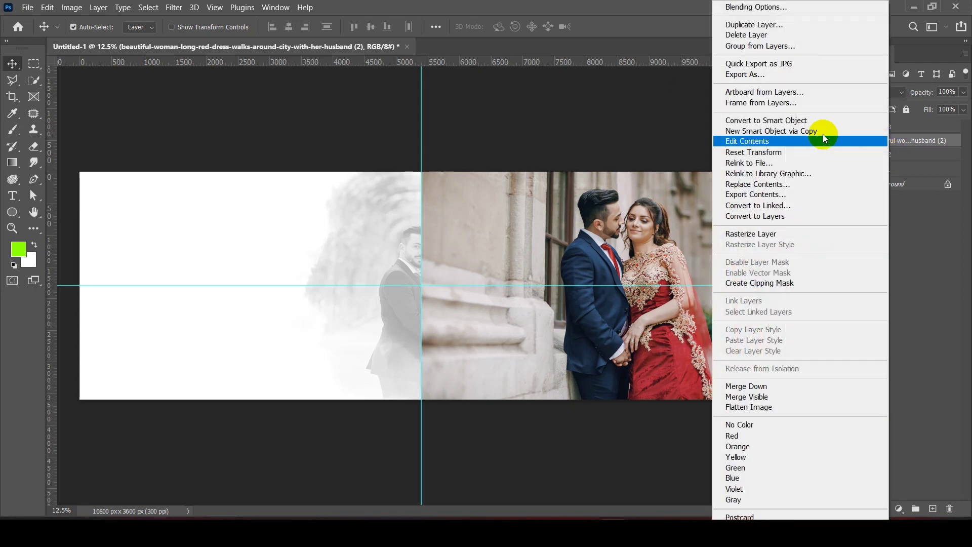
{"action": "left_click", "coordinate": [760, 283]}
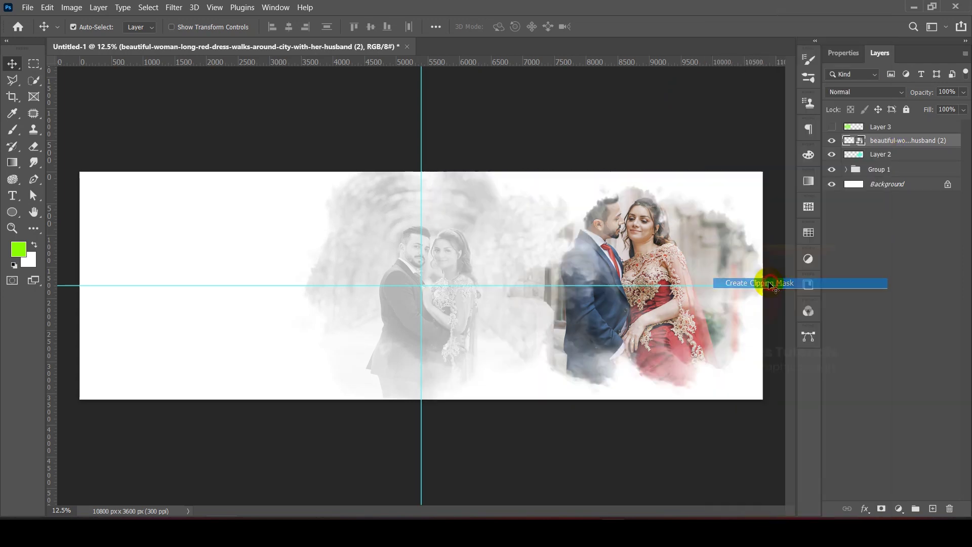
Step: Group the clipped couple photo with Layer 2
{"action": "scroll", "coordinate": [653, 250], "scroll_direction": "up", "scroll_amount": 4}
{"action": "left_click_drag", "start_coordinate": [665, 257], "coordinate": [579, 218]}
{"action": "scroll", "coordinate": [574, 200], "scroll_direction": "down", "scroll_amount": 2}
{"action": "scroll", "coordinate": [580, 217], "scroll_direction": "down", "scroll_amount": 2}
{"action": "scroll", "coordinate": [579, 218], "scroll_direction": "up", "scroll_amount": 1}
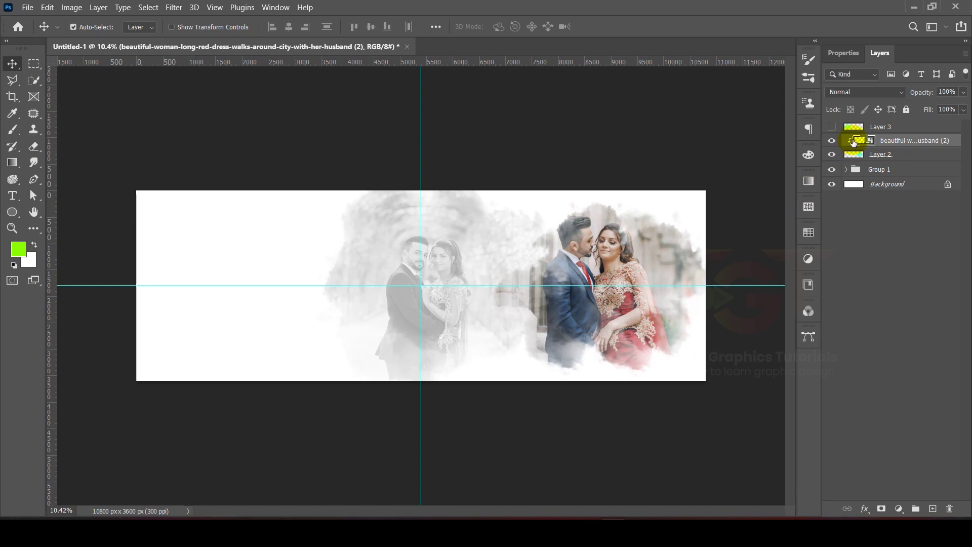
{"action": "left_click", "coordinate": [892, 154]}
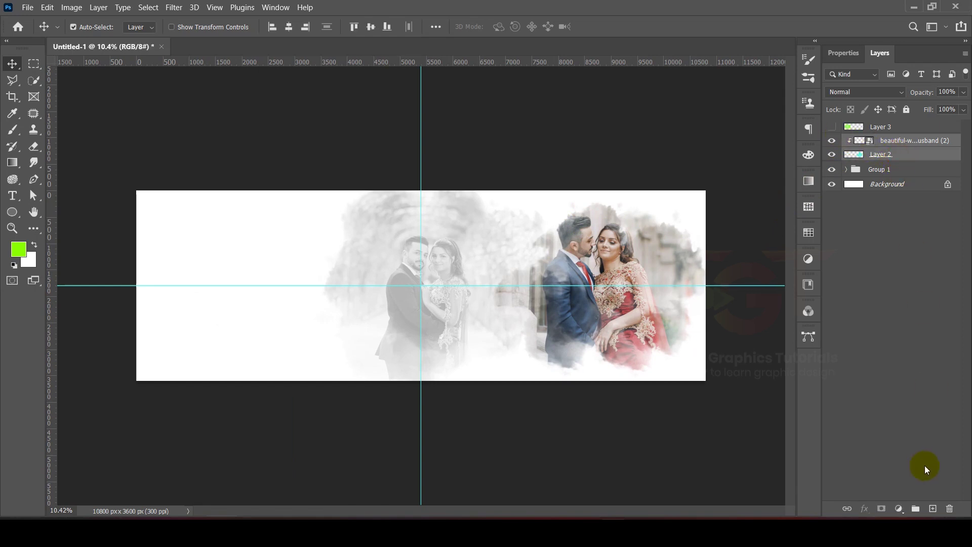
{"action": "left_click", "coordinate": [916, 508]}
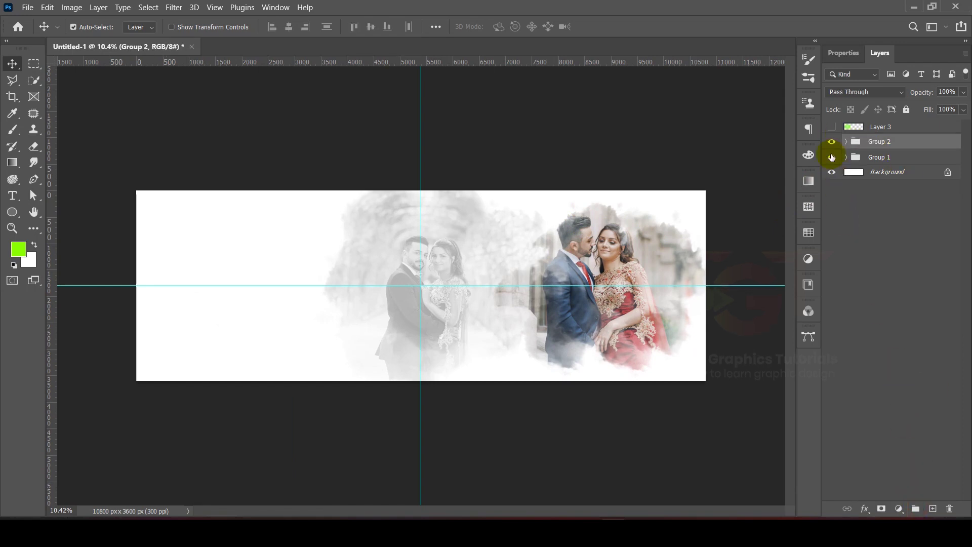
Step: Show Layer 3, place photo 1 from the wedding couple 1 folder above it, and clip the photo over the green cloud
{"action": "left_click", "coordinate": [830, 129]}
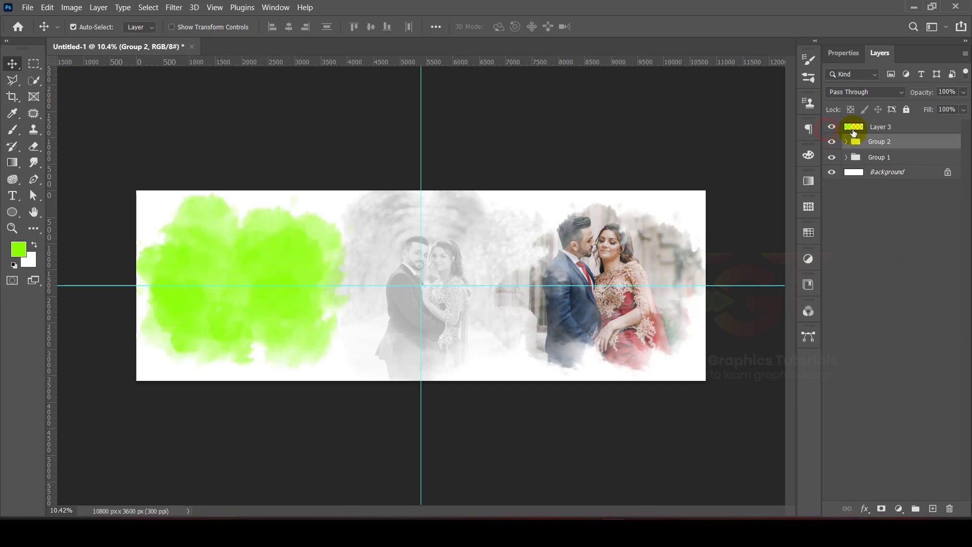
{"action": "left_click", "coordinate": [910, 127]}
{"action": "key", "text": "alt+Tab"}
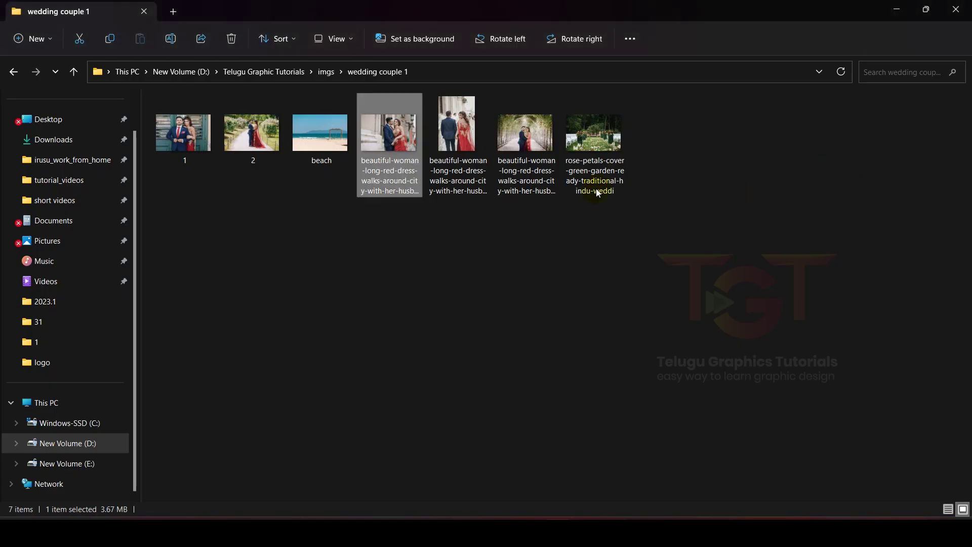
{"action": "left_click_drag", "start_coordinate": [185, 137], "coordinate": [553, 375]}
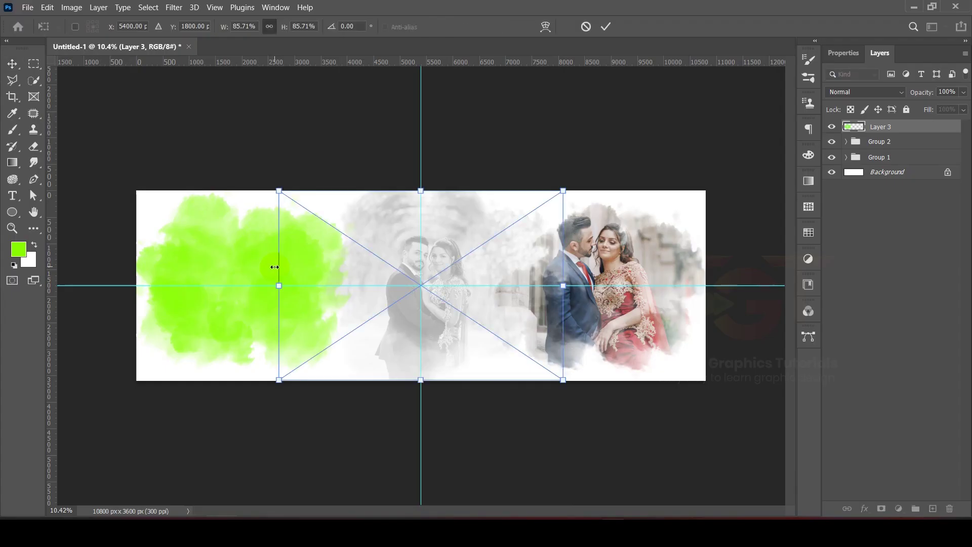
{"action": "left_click", "coordinate": [607, 25]}
{"action": "key", "text": "ctrl+alt+g"}
{"action": "left_click_drag", "start_coordinate": [270, 257], "coordinate": [237, 261]}
Step: Group photo 1 with Layer 3
{"action": "scroll", "coordinate": [219, 261], "scroll_direction": "up", "scroll_amount": 5}
{"action": "scroll", "coordinate": [217, 260], "scroll_direction": "down", "scroll_amount": 5}
{"action": "scroll", "coordinate": [214, 252], "scroll_direction": "up", "scroll_amount": 1}
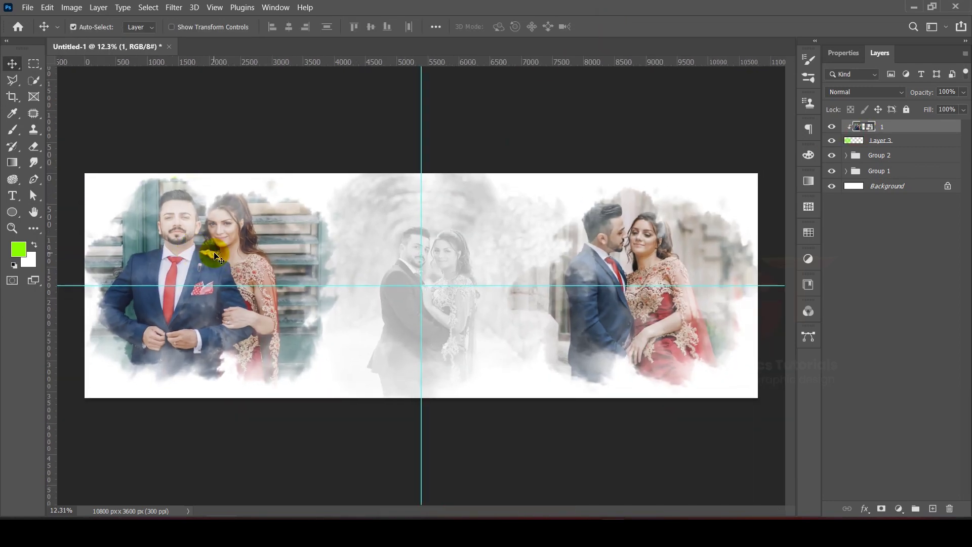
{"action": "left_click", "coordinate": [911, 137], "text": "shift"}
{"action": "left_click", "coordinate": [916, 509]}
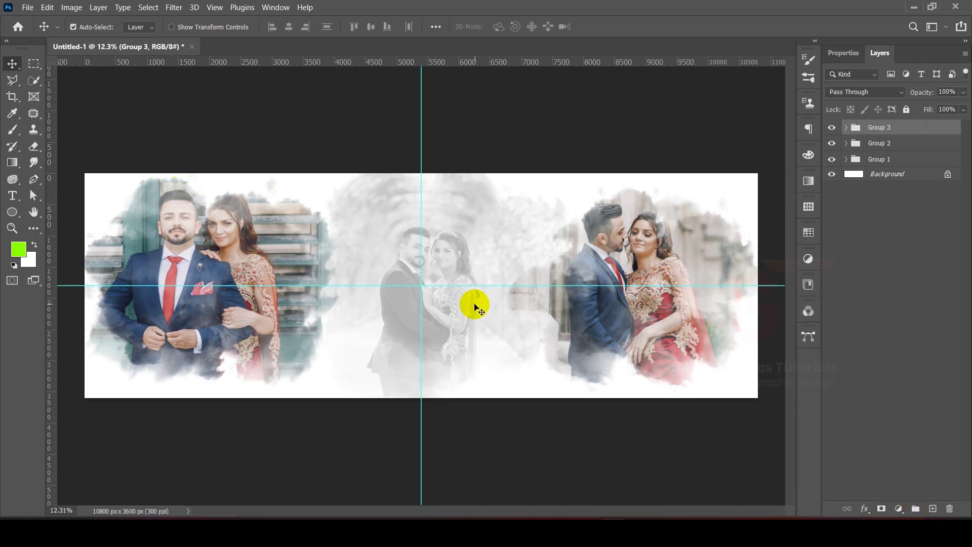
Step: Scale Group 3 to about 110% and reposition it to about X 2177, Y 2082 px so the left couple fits the canvas
{"action": "key", "text": "ctrl+t"}
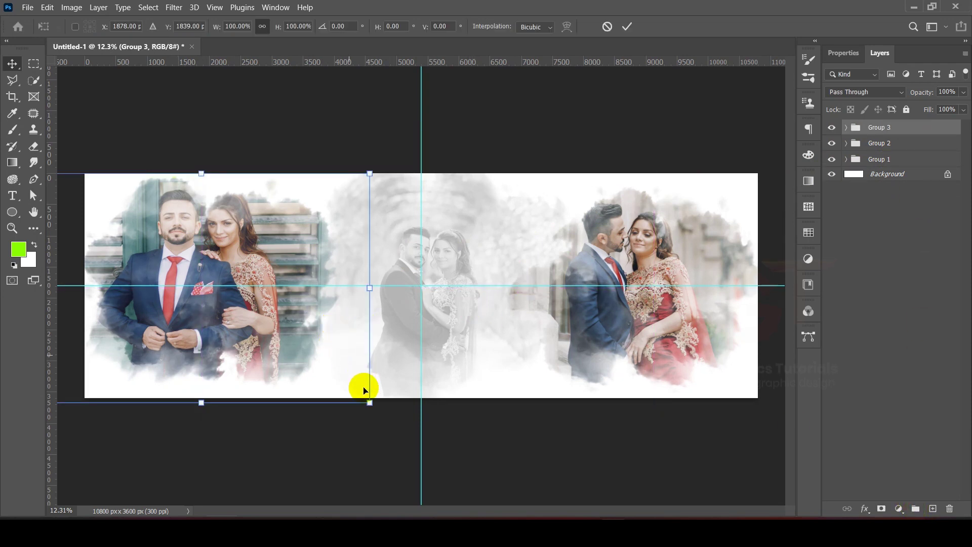
{"action": "left_click_drag", "start_coordinate": [370, 404], "coordinate": [403, 431]}
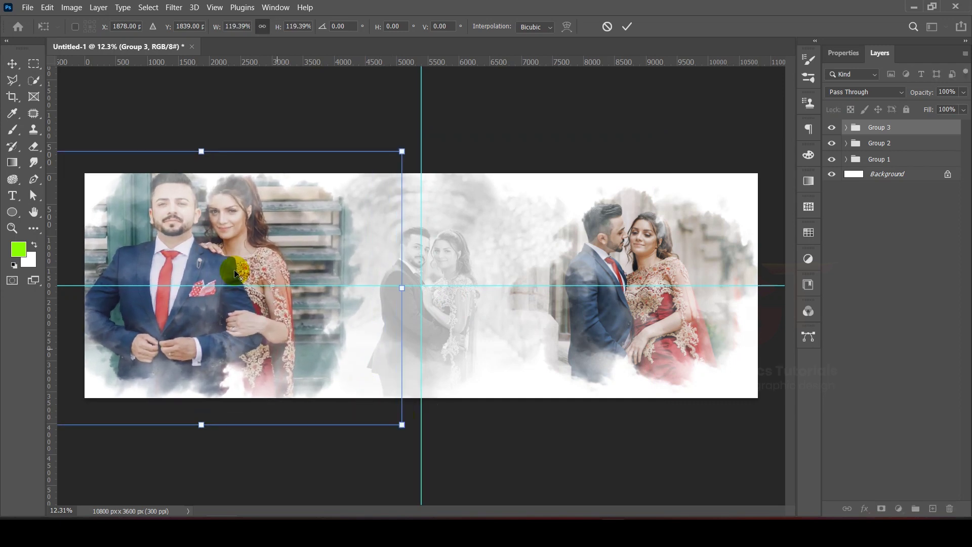
{"action": "scroll", "coordinate": [282, 282], "scroll_direction": "up", "scroll_amount": 3}
{"action": "scroll", "coordinate": [361, 263], "scroll_direction": "down", "scroll_amount": 1}
{"action": "left_click_drag", "start_coordinate": [354, 237], "coordinate": [378, 250]}
{"action": "left_click_drag", "start_coordinate": [527, 135], "coordinate": [508, 146]}
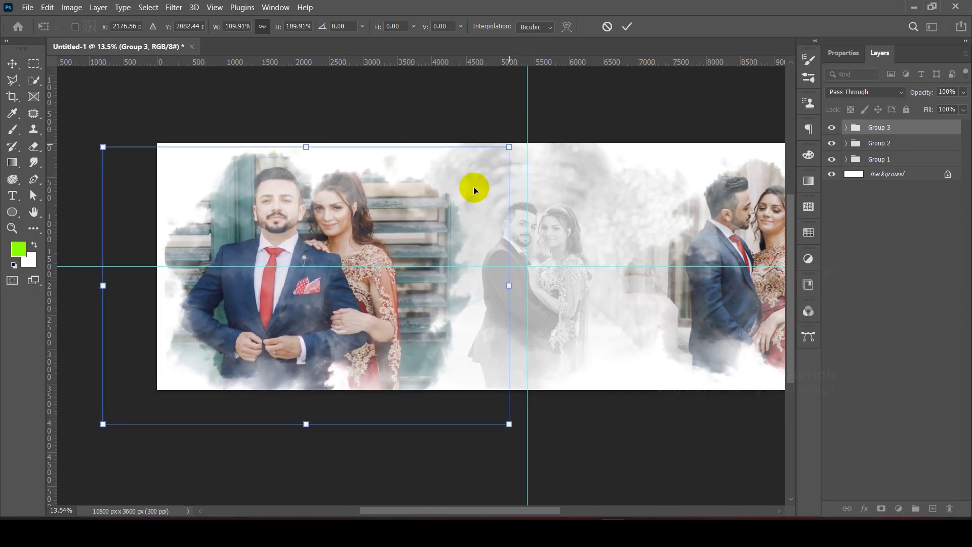
{"action": "key", "text": "Return"}
Step: Enlarge Group 2 and reposition it so the right-hand couple fills the right end of the canvas
{"action": "left_click", "coordinate": [864, 145]}
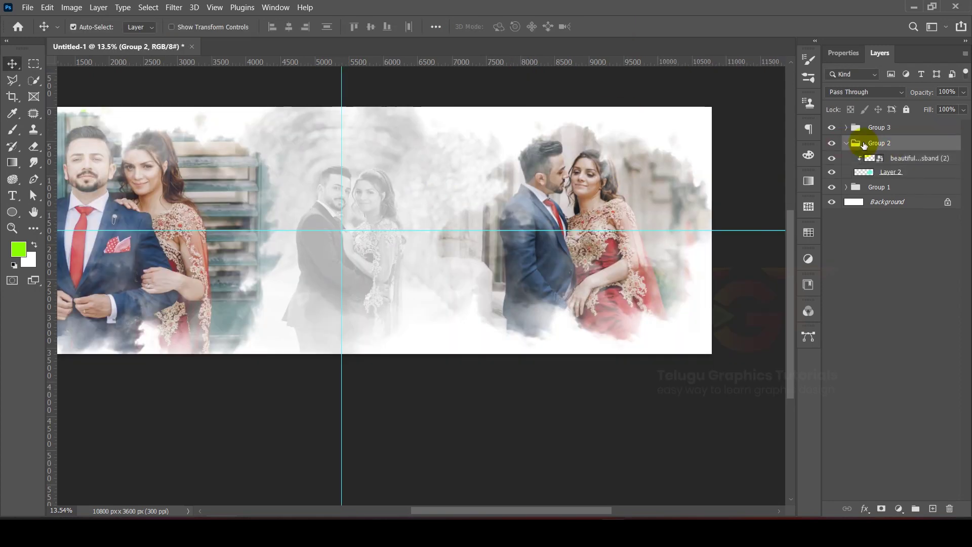
{"action": "left_click", "coordinate": [846, 143]}
{"action": "key", "text": "ctrl+t"}
{"action": "left_click_drag", "start_coordinate": [348, 123], "coordinate": [248, 128]}
{"action": "left_click_drag", "start_coordinate": [519, 172], "coordinate": [510, 181]}
{"action": "key", "text": "Return"}
Step: Enlarge Group 1 so the faded centre photo spreads between the two coloured couples
{"action": "scroll", "coordinate": [568, 318], "scroll_direction": "down", "scroll_amount": 2}
{"action": "left_click", "coordinate": [914, 163]}
{"action": "key", "text": "ctrl+t"}
{"action": "left_click_drag", "start_coordinate": [654, 430], "coordinate": [767, 454]}
{"action": "key", "text": "Return"}
{"action": "scroll", "coordinate": [442, 232], "scroll_direction": "down", "scroll_amount": 2}
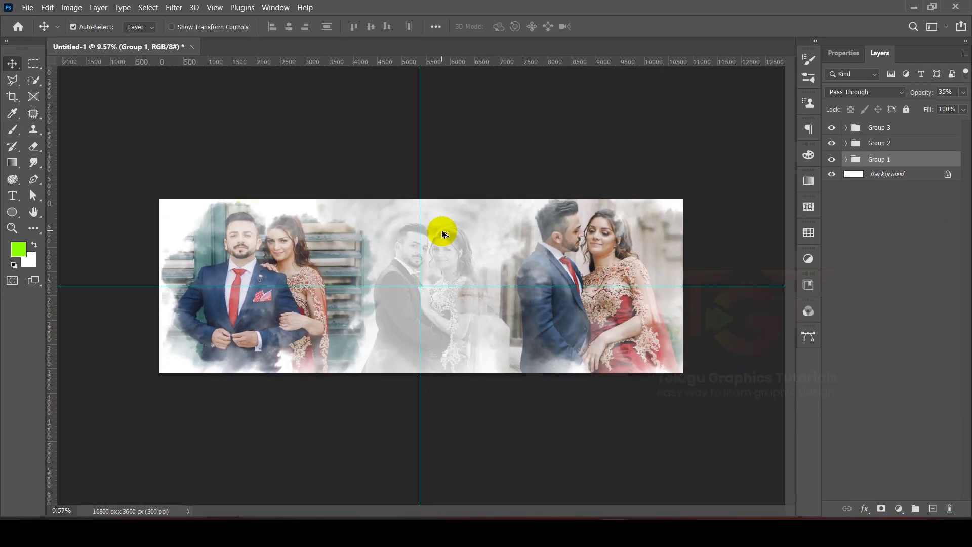
Step: Start a Solid Color fill layer directly above the Background and pick the bright blue #00caf5
{"action": "left_click", "coordinate": [885, 176]}
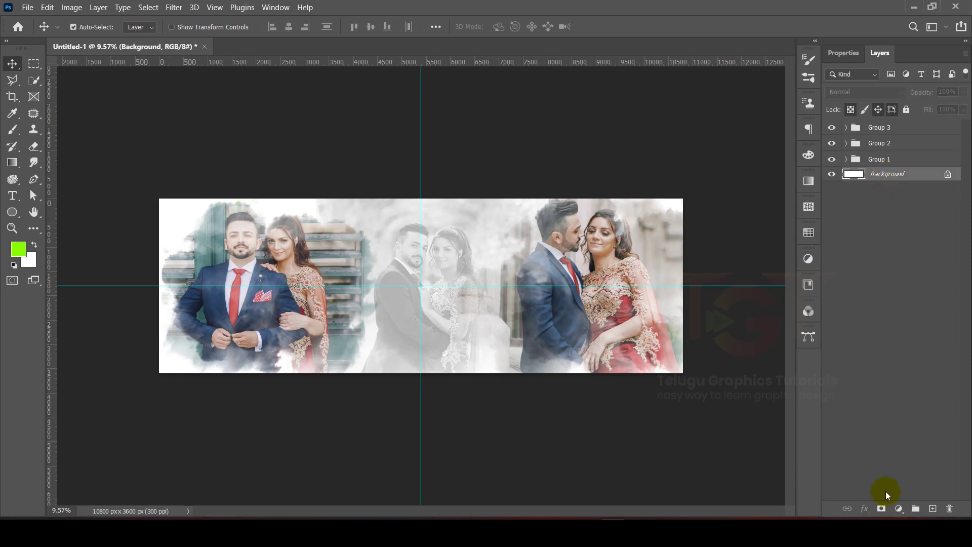
{"action": "left_click", "coordinate": [899, 507]}
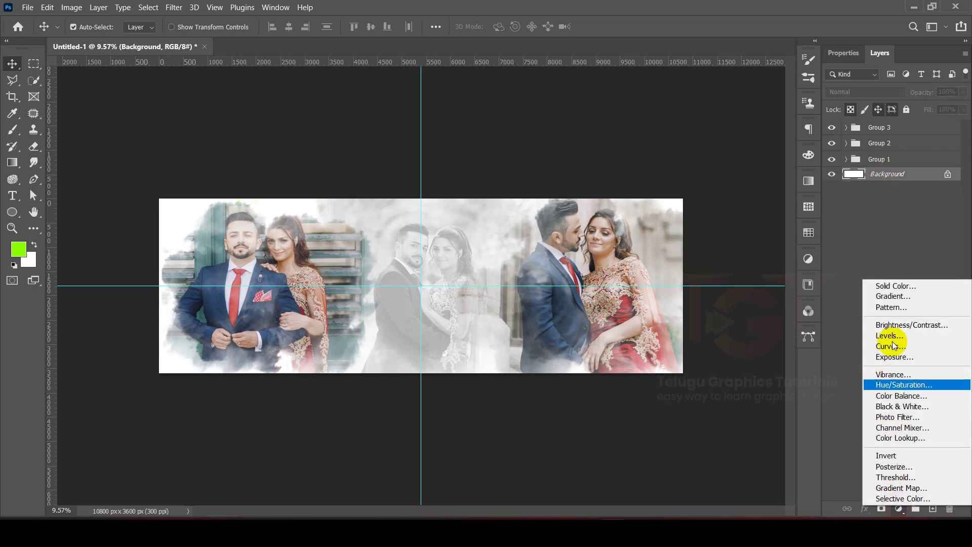
{"action": "left_click", "coordinate": [885, 287]}
{"action": "left_click_drag", "start_coordinate": [767, 132], "coordinate": [812, 122]}
{"action": "left_click_drag", "start_coordinate": [793, 165], "coordinate": [821, 158]}
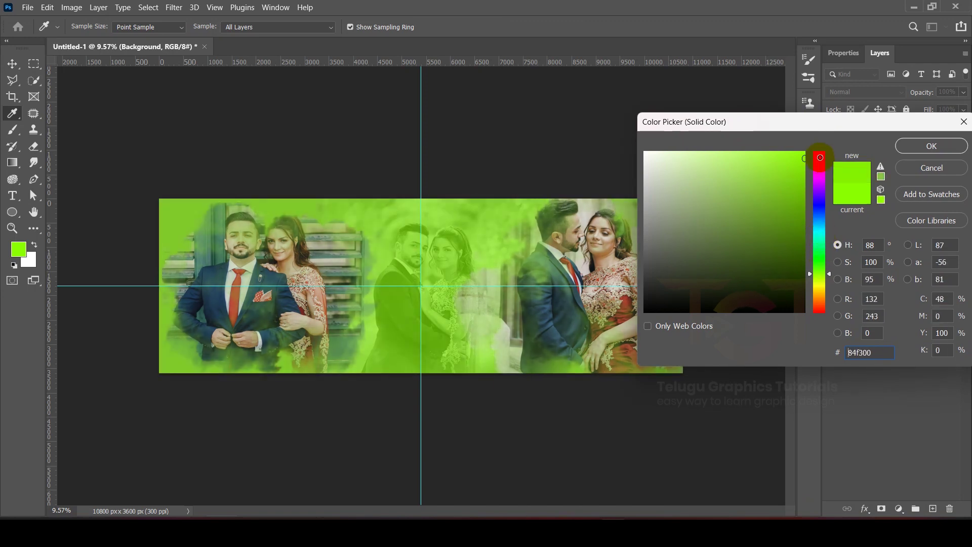
{"action": "left_click_drag", "start_coordinate": [816, 232], "coordinate": [818, 227]}
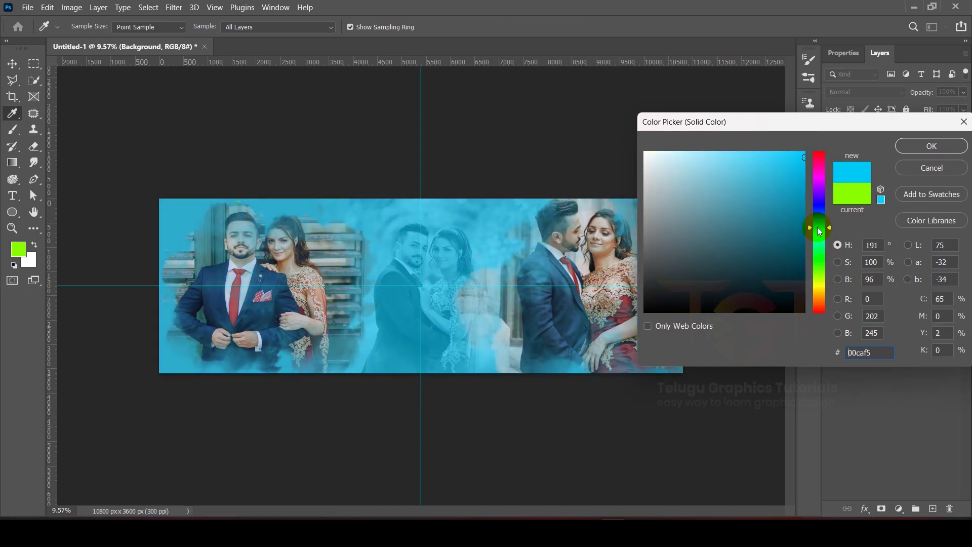
Step: Sample the navy #223f66 from the left groom's suit as the fill colour
{"action": "left_click_drag", "start_coordinate": [816, 122], "coordinate": [879, 110]}
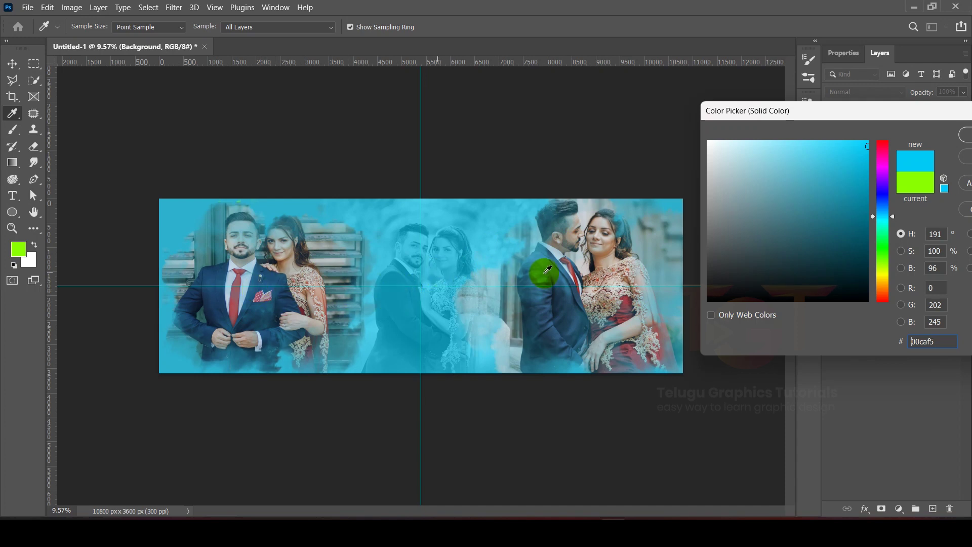
{"action": "left_click", "coordinate": [278, 273]}
{"action": "left_click_drag", "start_coordinate": [831, 113], "coordinate": [806, 96]}
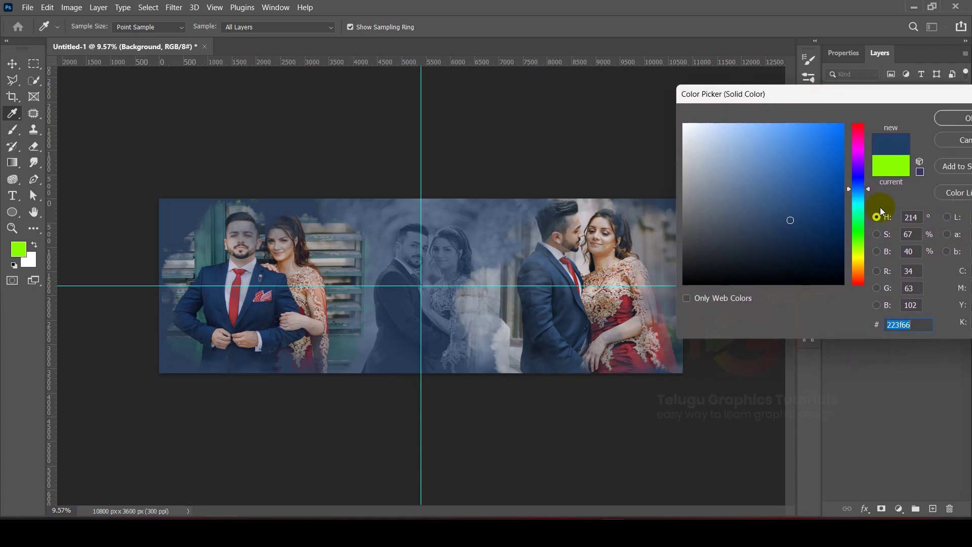
Step: Try lowering the fill colour's saturation to 19%, and undo the change
{"action": "left_click", "coordinate": [877, 235]}
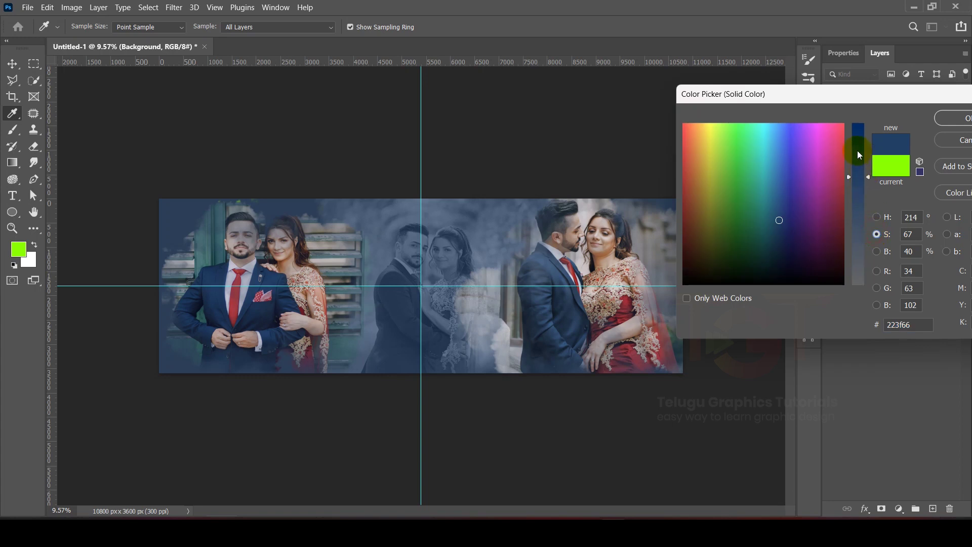
{"action": "left_click_drag", "start_coordinate": [868, 177], "coordinate": [881, 257]}
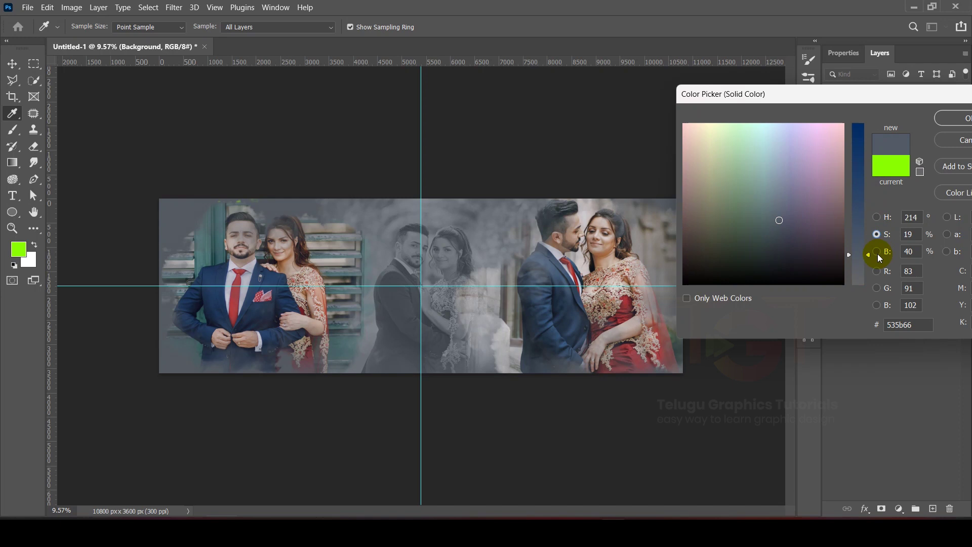
{"action": "key", "text": "ctrl+z"}
Step: Raise the fill colour's brightness to 44%, making it #25446f, and confirm the Solid Color fill
{"action": "left_click", "coordinate": [881, 251]}
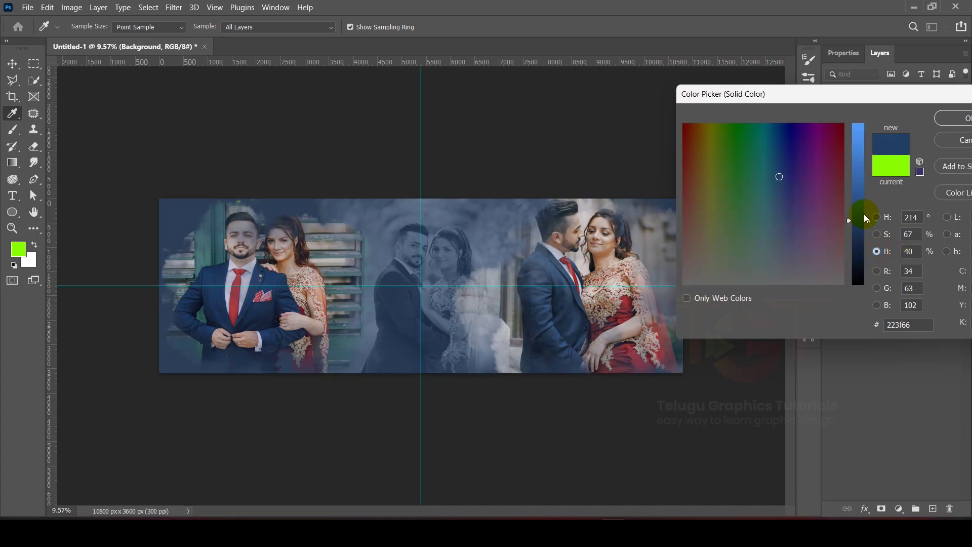
{"action": "left_click_drag", "start_coordinate": [868, 221], "coordinate": [858, 169]}
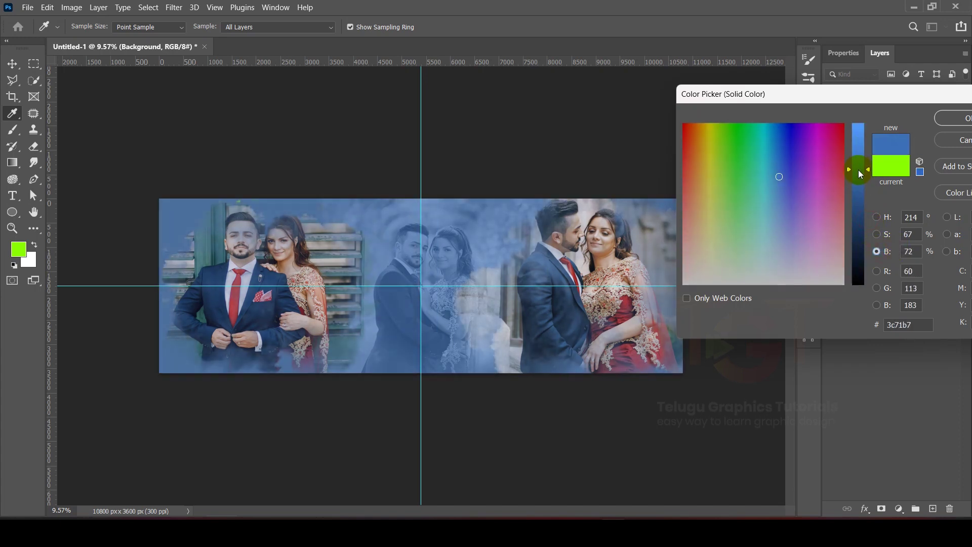
{"action": "key", "text": "ctrl+z"}
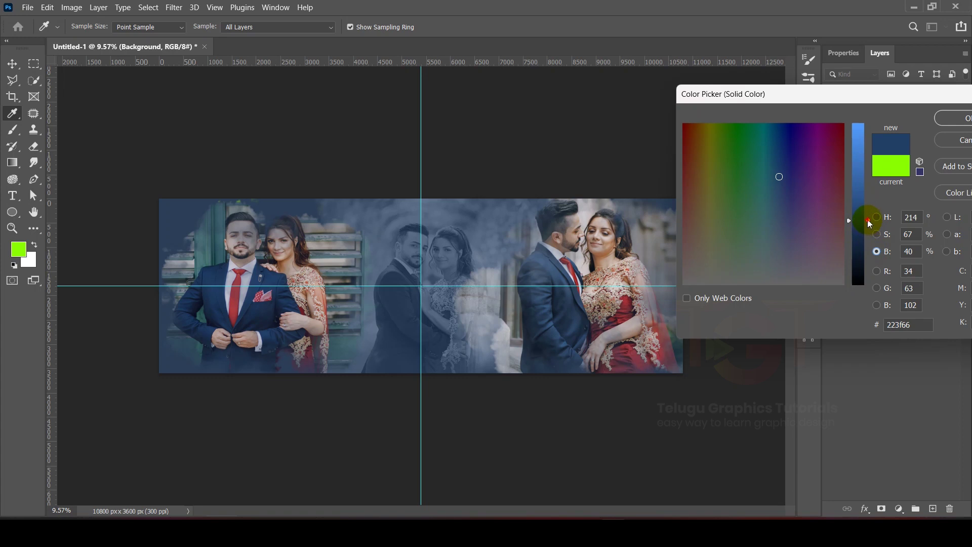
{"action": "left_click_drag", "start_coordinate": [865, 211], "coordinate": [865, 214]}
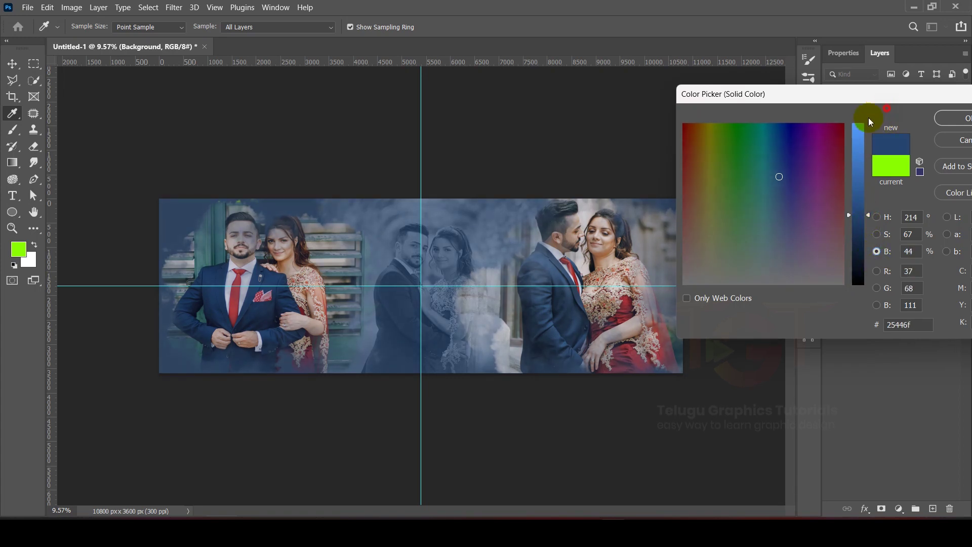
{"action": "left_click_drag", "start_coordinate": [851, 101], "coordinate": [737, 145]}
{"action": "left_click", "coordinate": [786, 154]}
{"action": "scroll", "coordinate": [412, 260], "scroll_direction": "down", "scroll_amount": 3}
{"action": "scroll", "coordinate": [412, 259], "scroll_direction": "up", "scroll_amount": 6}
{"action": "scroll", "coordinate": [405, 259], "scroll_direction": "down", "scroll_amount": 2}
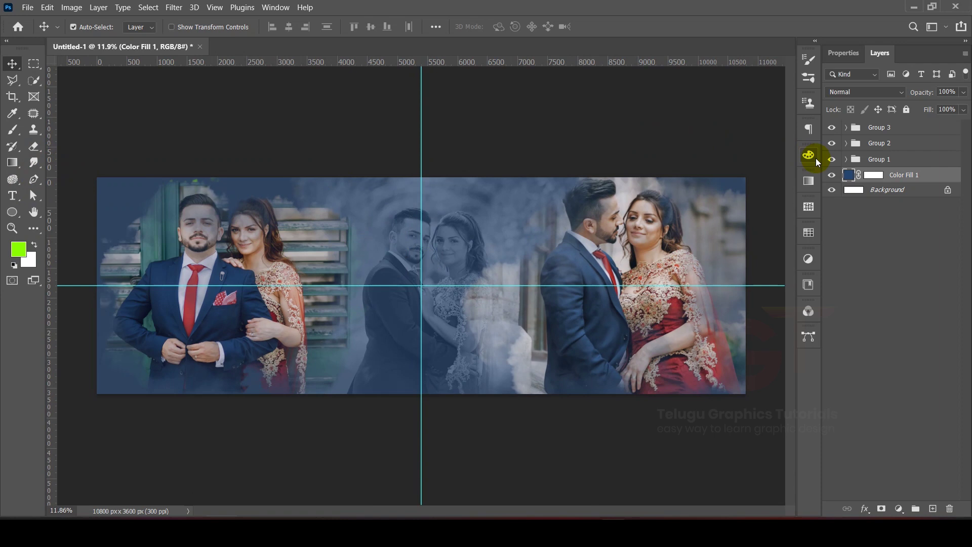
Step: Above Group 3, add the text "Lifetime" at 98 pt between the first couple and the faded centre photo
{"action": "left_click", "coordinate": [905, 128]}
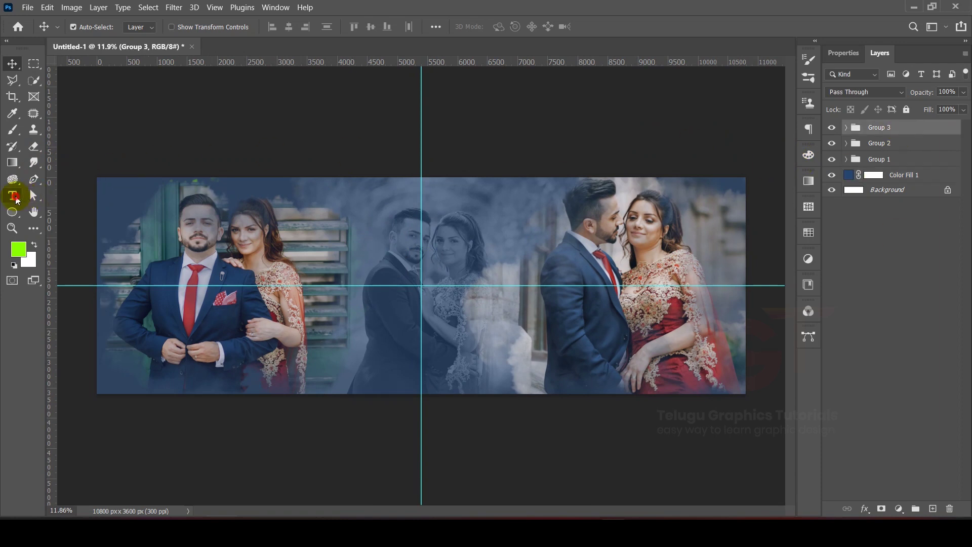
{"action": "left_click", "coordinate": [186, 257]}
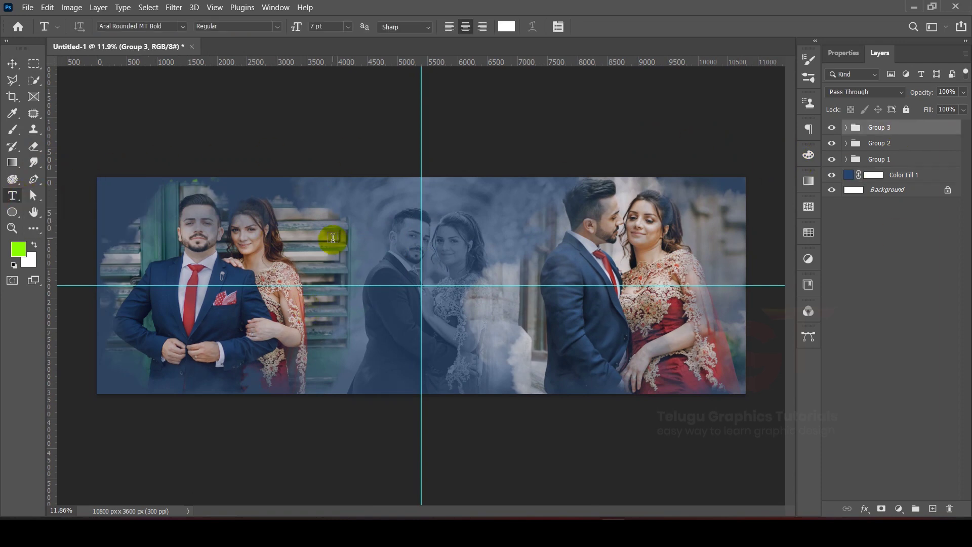
{"action": "left_click", "coordinate": [332, 220]}
{"action": "scroll", "coordinate": [332, 220], "scroll_direction": "up", "scroll_amount": 5}
{"action": "scroll", "coordinate": [324, 217], "scroll_direction": "up", "scroll_amount": 1}
{"action": "scroll", "coordinate": [324, 218], "scroll_direction": "down", "scroll_amount": 3}
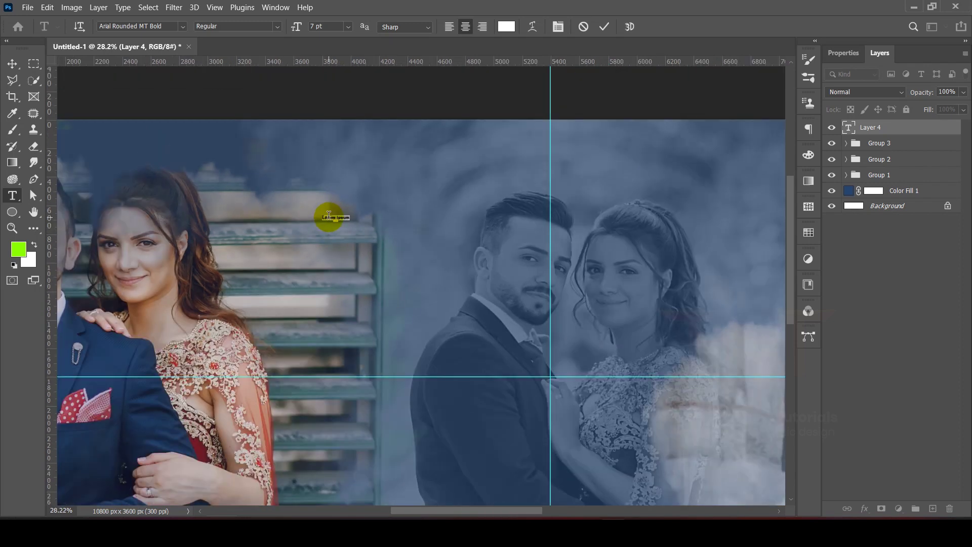
{"action": "left_click_drag", "start_coordinate": [298, 27], "coordinate": [366, 27]}
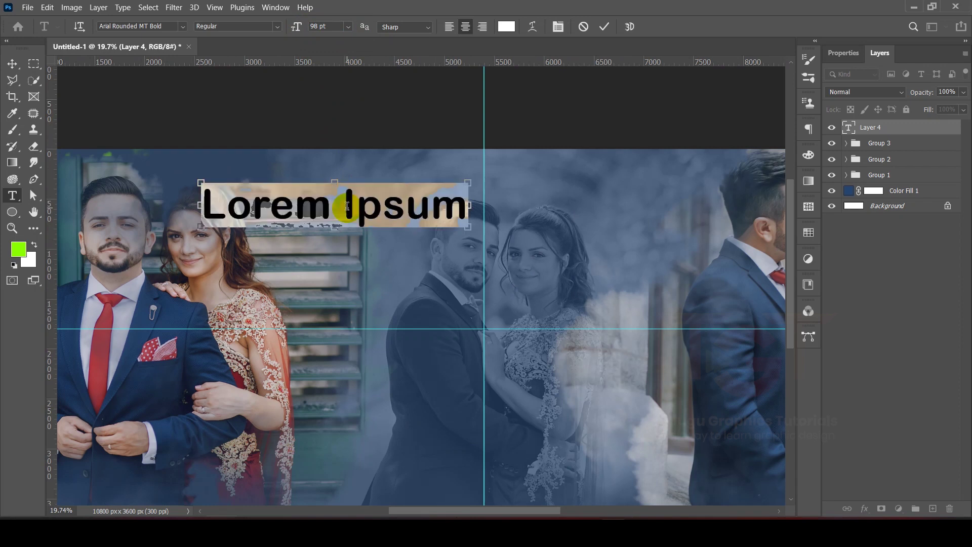
{"action": "type", "text": "Lifetime"}
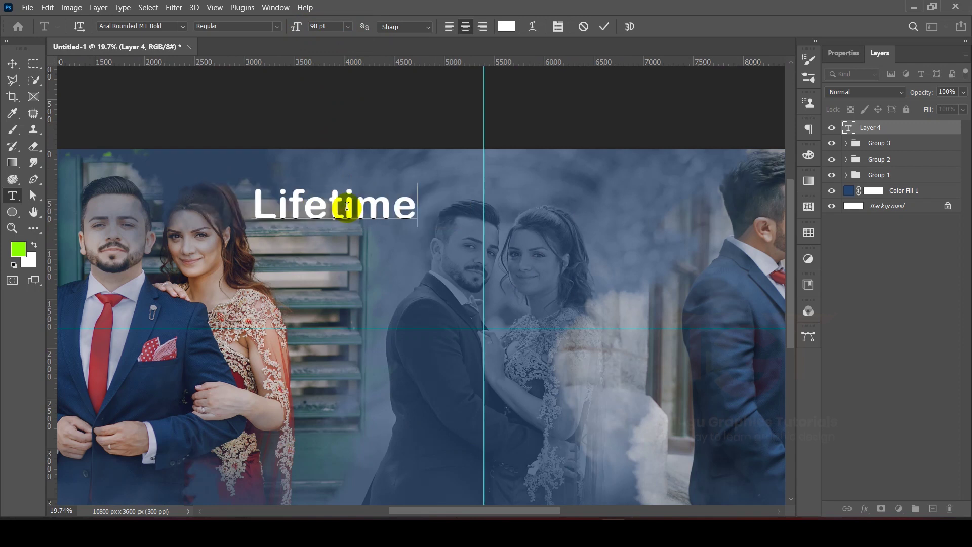
Step: Filter the fonts to the Script class and set the "Lifetime" text in Lazy Monday
{"action": "key", "text": "ctrl+a"}
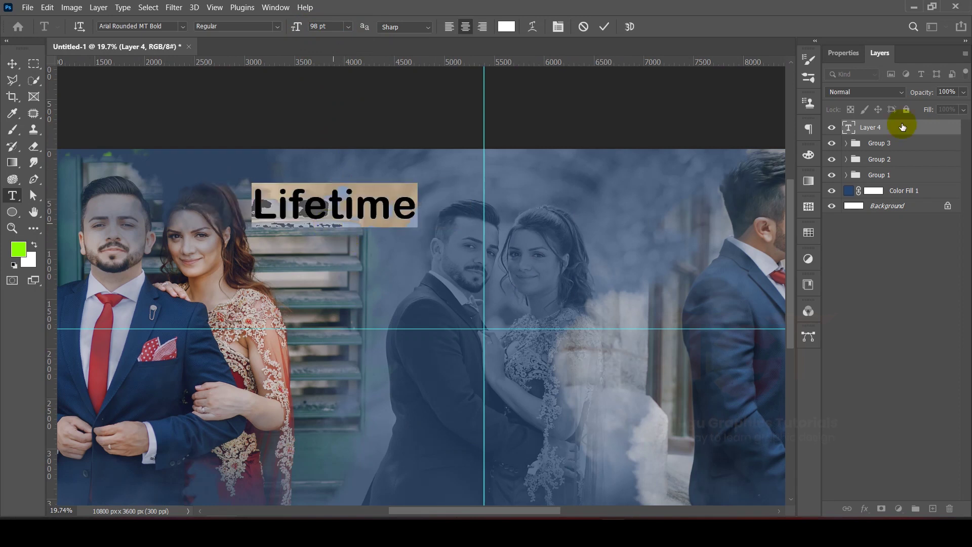
{"action": "left_click", "coordinate": [851, 60]}
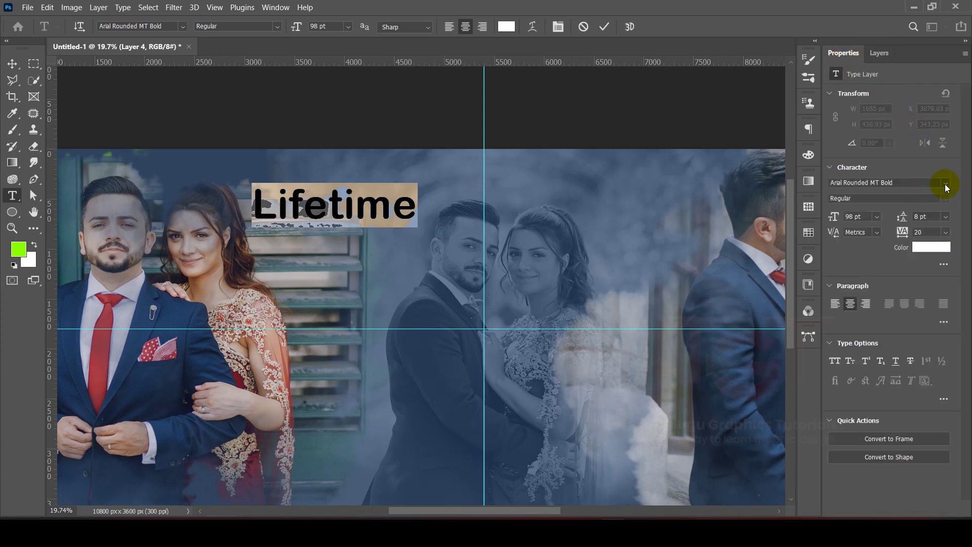
{"action": "left_click", "coordinate": [945, 186]}
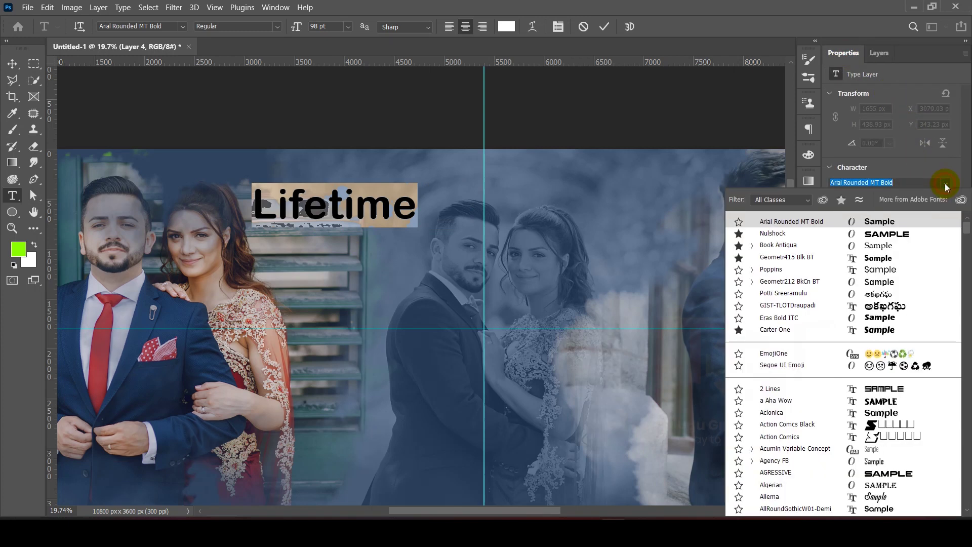
{"action": "left_click", "coordinate": [770, 202]}
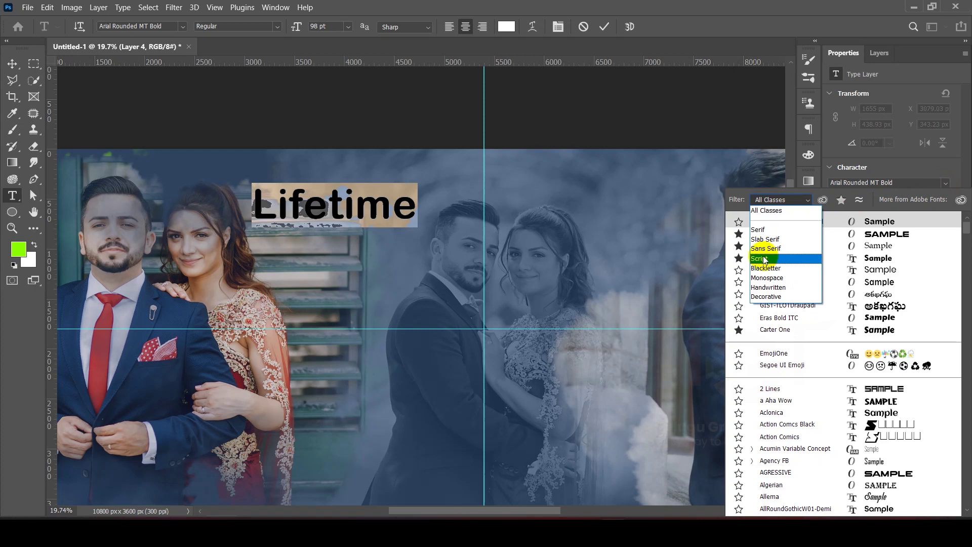
{"action": "left_click", "coordinate": [765, 260]}
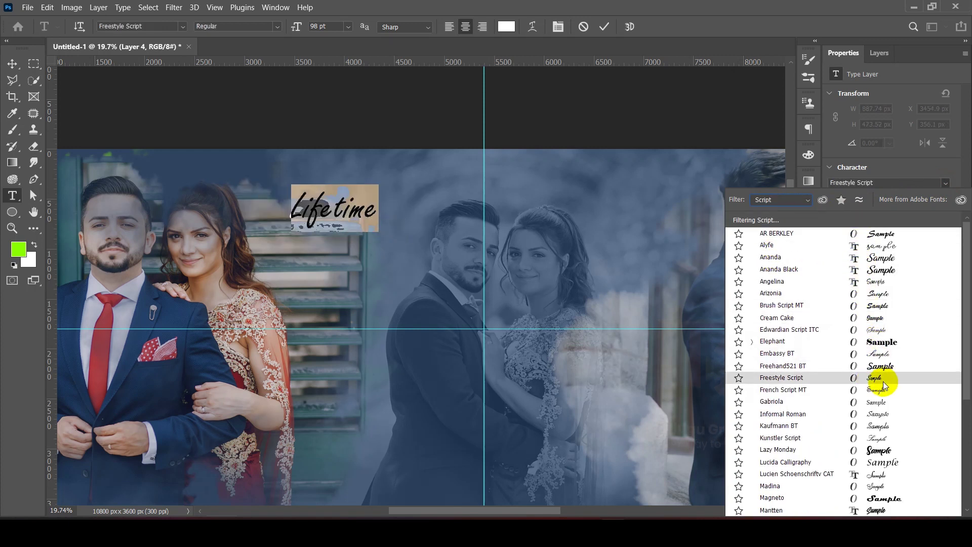
{"action": "left_click", "coordinate": [886, 454]}
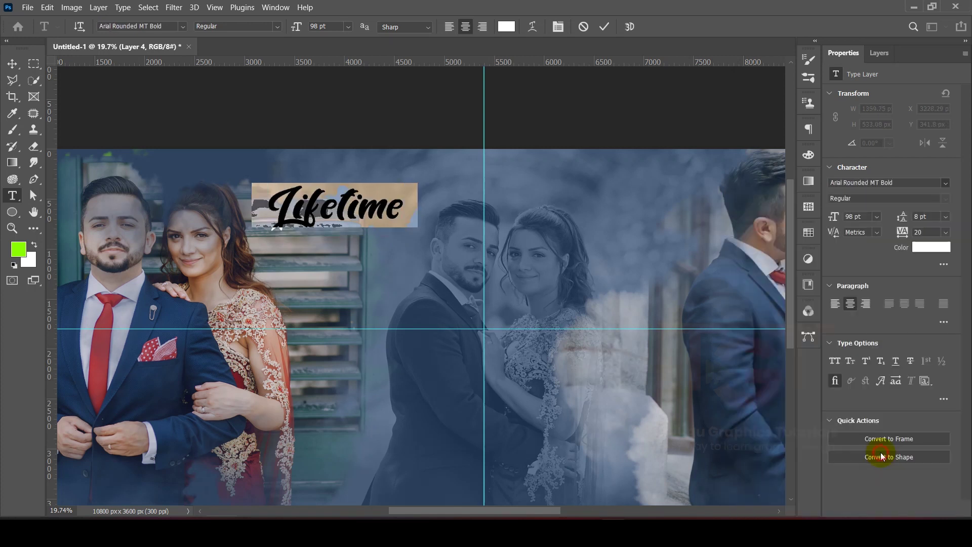
{"action": "left_click", "coordinate": [602, 29]}
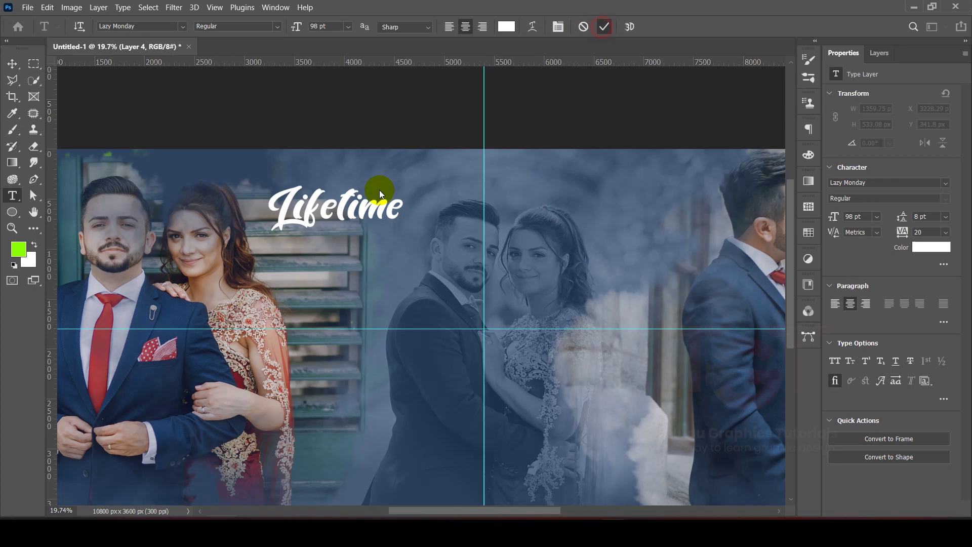
Step: Keep white #ffffff as the "Lifetime" text colour and move the text slightly closer to the canvas's top edge and centre photo
{"action": "double_click", "coordinate": [365, 206]}
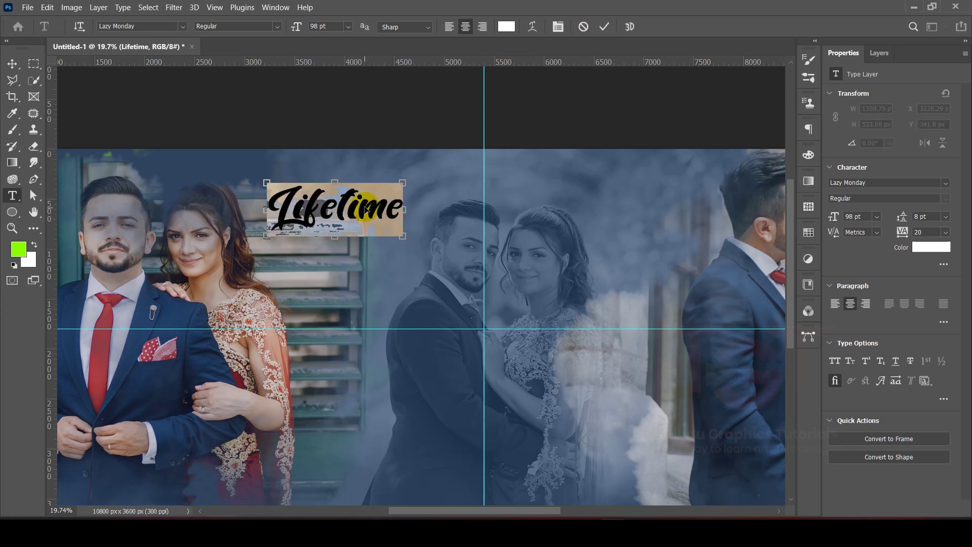
{"action": "left_click", "coordinate": [505, 28]}
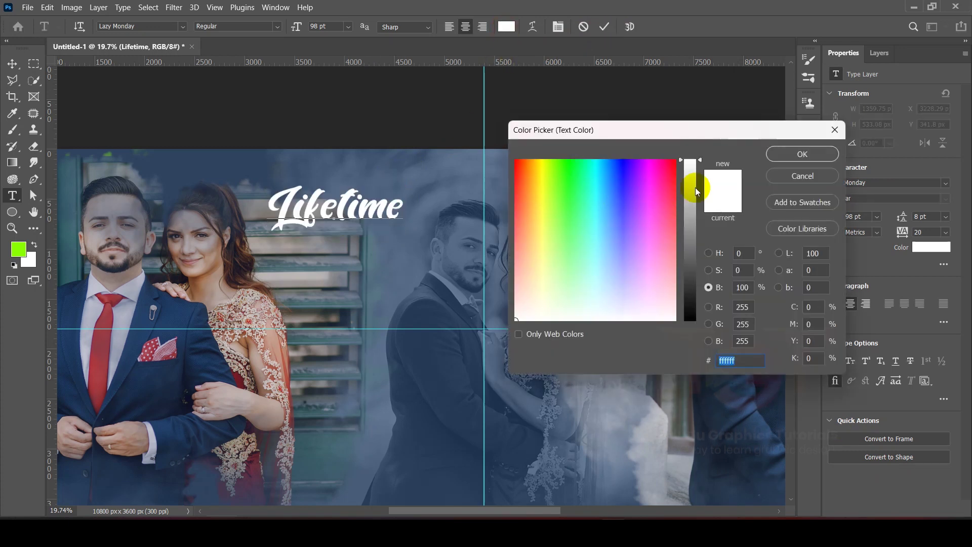
{"action": "left_click", "coordinate": [793, 157]}
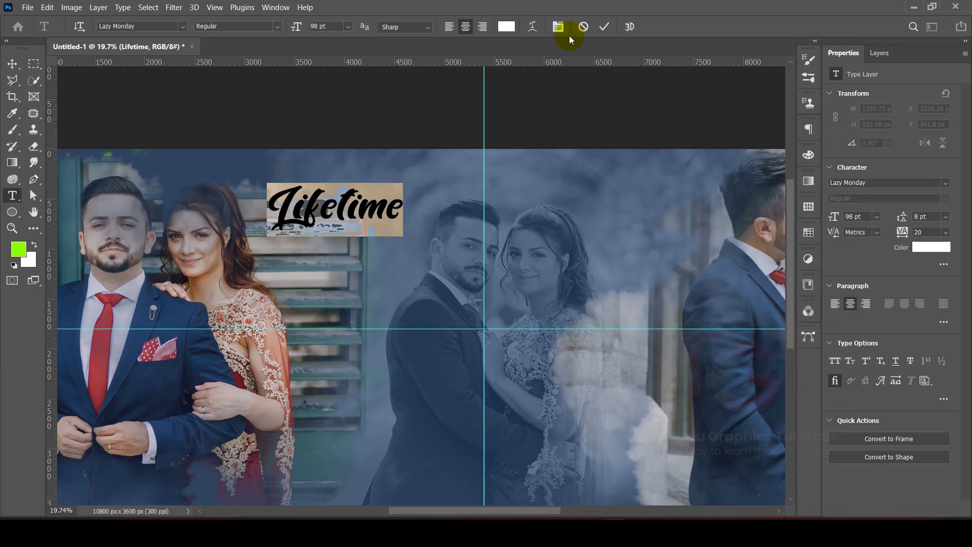
{"action": "left_click", "coordinate": [602, 29]}
{"action": "left_click", "coordinate": [13, 63]}
{"action": "left_click_drag", "start_coordinate": [340, 210], "coordinate": [373, 195]}
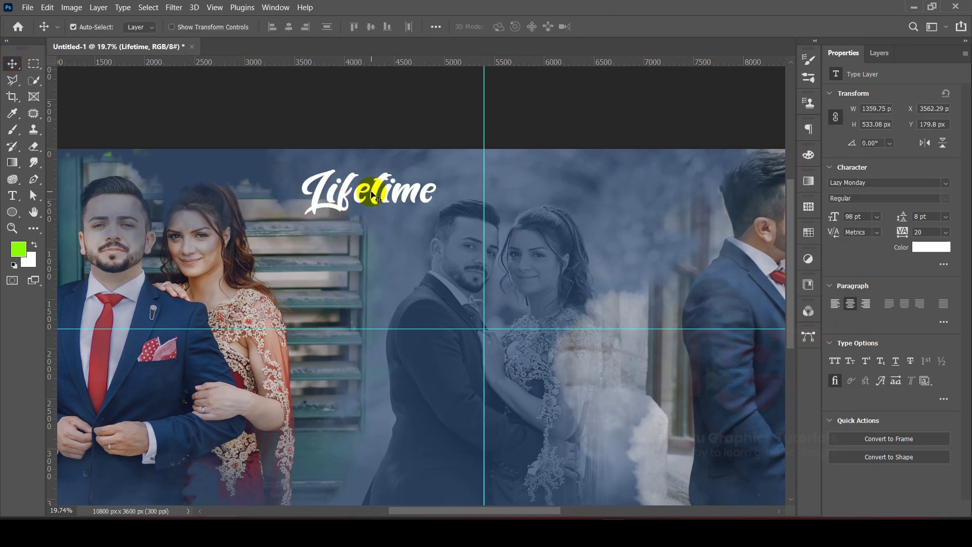
Step: Duplicate the "Lifetime" text directly below the original and change the copy's wording to "memories"
{"action": "left_click_drag", "start_coordinate": [376, 194], "coordinate": [373, 255], "text": "alt"}
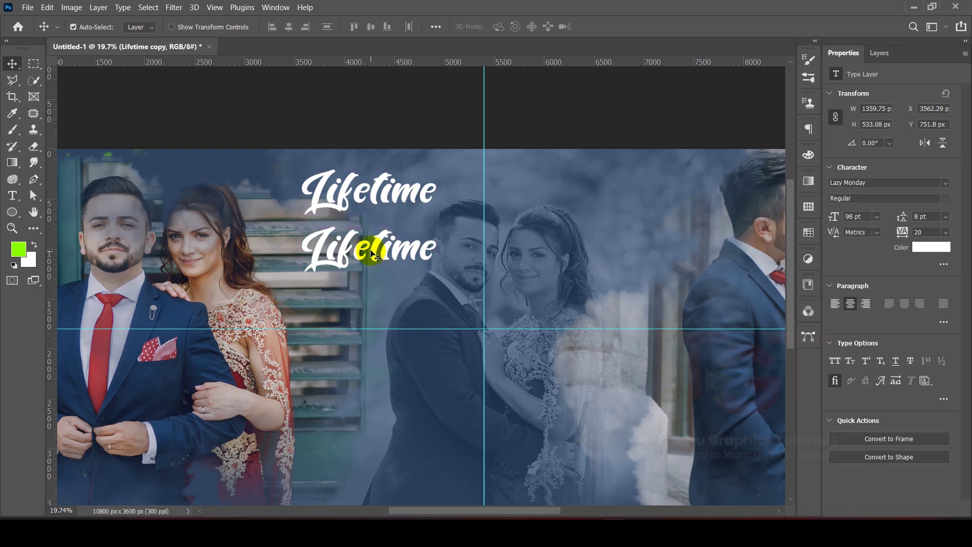
{"action": "double_click", "coordinate": [373, 256]}
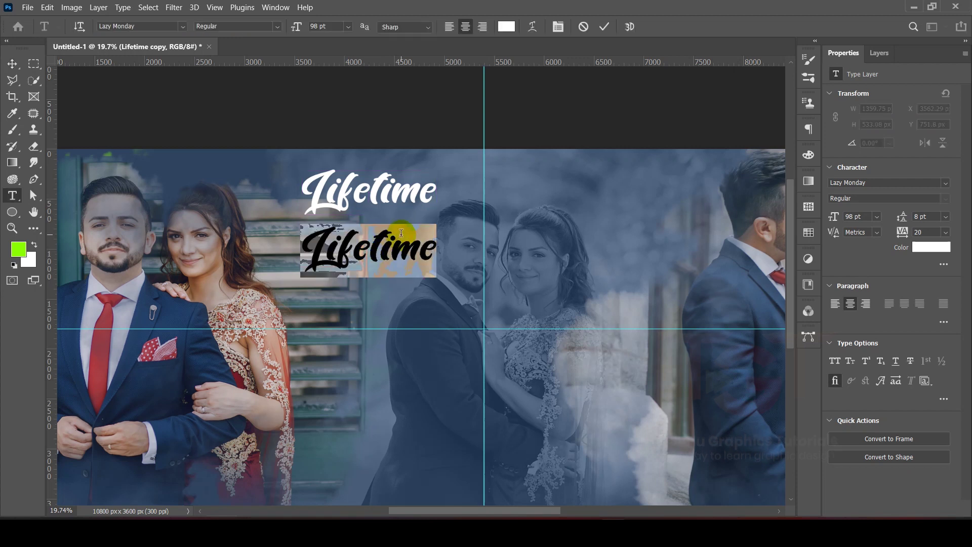
{"action": "type", "text": "memories"}
Step: Filter the fonts to the Serif class and set the "memories" text in Elephant
{"action": "key", "text": "ctrl+a"}
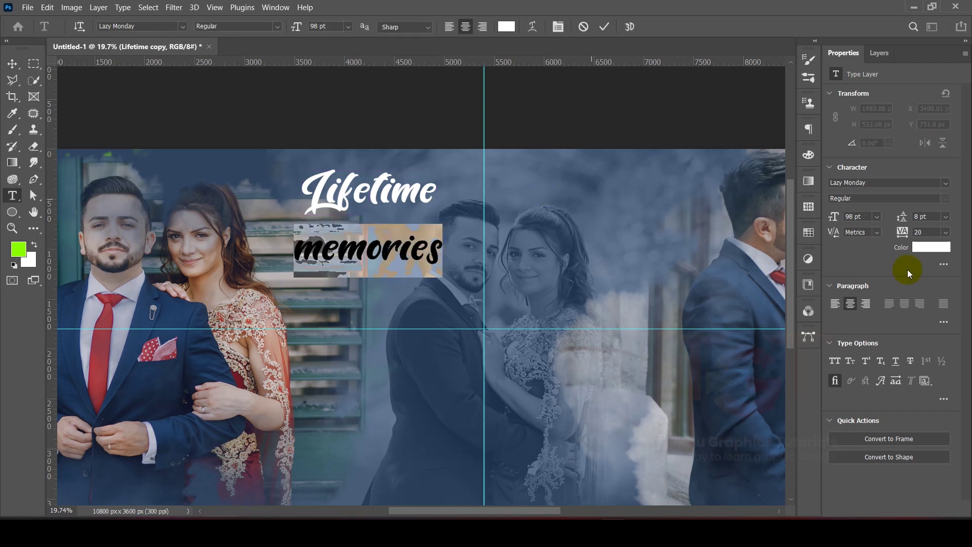
{"action": "left_click", "coordinate": [943, 184]}
{"action": "left_click", "coordinate": [778, 198]}
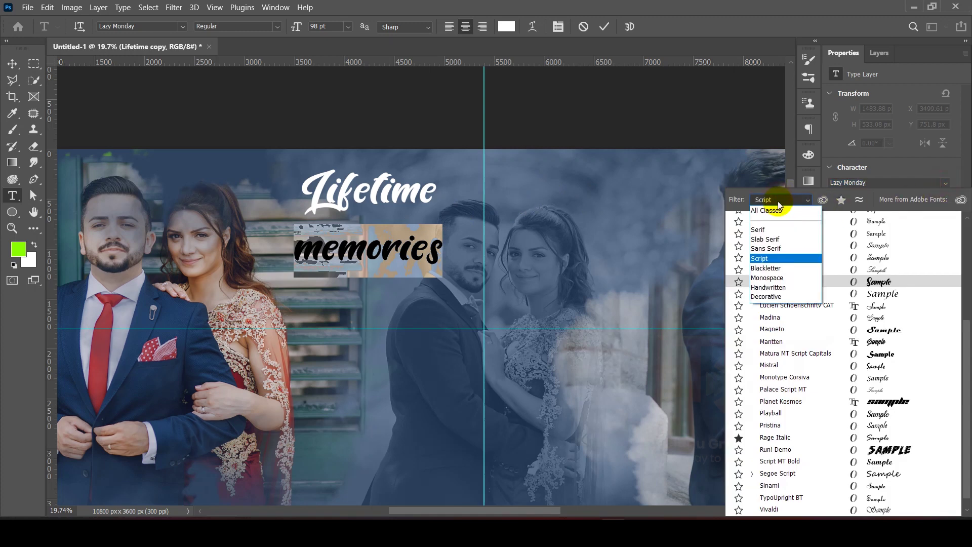
{"action": "left_click", "coordinate": [767, 229]}
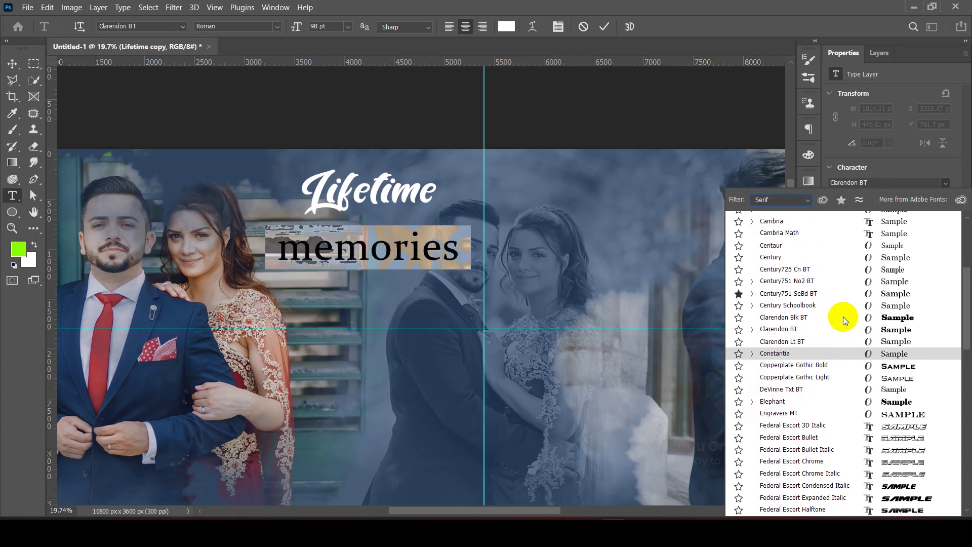
{"action": "left_click", "coordinate": [865, 400]}
Step: Move the "memories" text to the canvas's lower edge, just right of the vertical centre guide
{"action": "left_click", "coordinate": [12, 64]}
{"action": "scroll", "coordinate": [354, 227], "scroll_direction": "down", "scroll_amount": 4}
{"action": "scroll", "coordinate": [382, 240], "scroll_direction": "up", "scroll_amount": 1}
{"action": "left_click_drag", "start_coordinate": [381, 239], "coordinate": [540, 409]}
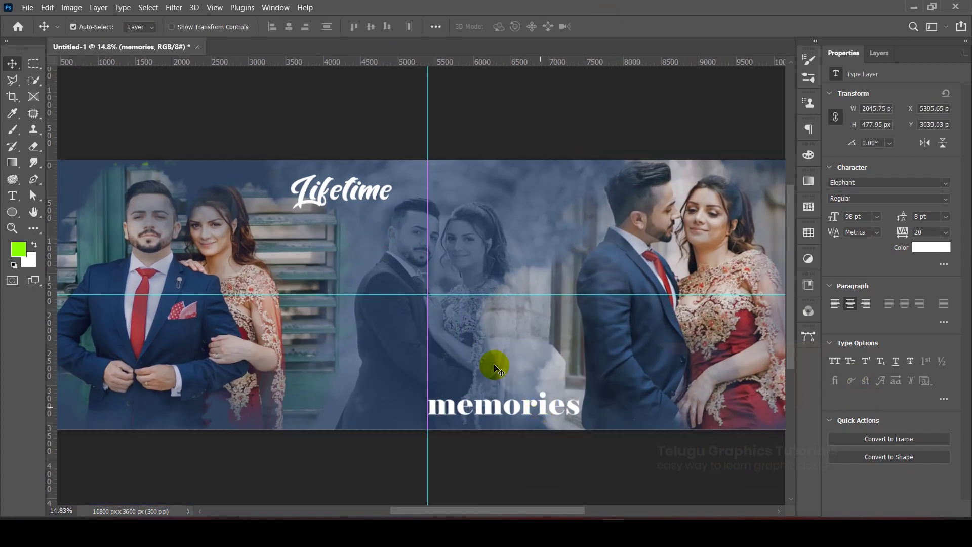
Step: Place "Lifetime" to the left of "memories" on the same baseline, with a small gap on each side of the centre guide
{"action": "left_click_drag", "start_coordinate": [347, 189], "coordinate": [379, 339]}
{"action": "scroll", "coordinate": [379, 338], "scroll_direction": "up", "scroll_amount": 3}
{"action": "left_click_drag", "start_coordinate": [423, 381], "coordinate": [410, 430]}
{"action": "left_click_drag", "start_coordinate": [485, 430], "coordinate": [496, 430]}
{"action": "scroll", "coordinate": [421, 428], "scroll_direction": "up", "scroll_amount": 6}
{"action": "left_click_drag", "start_coordinate": [424, 430], "coordinate": [441, 430]}
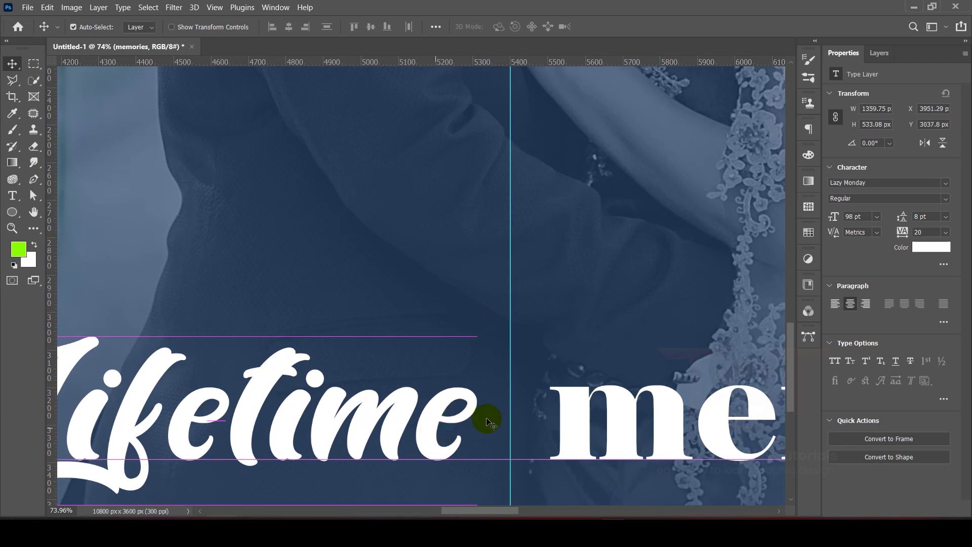
{"action": "scroll", "coordinate": [478, 386], "scroll_direction": "down", "scroll_amount": 4}
{"action": "scroll", "coordinate": [470, 374], "scroll_direction": "down", "scroll_amount": 4}
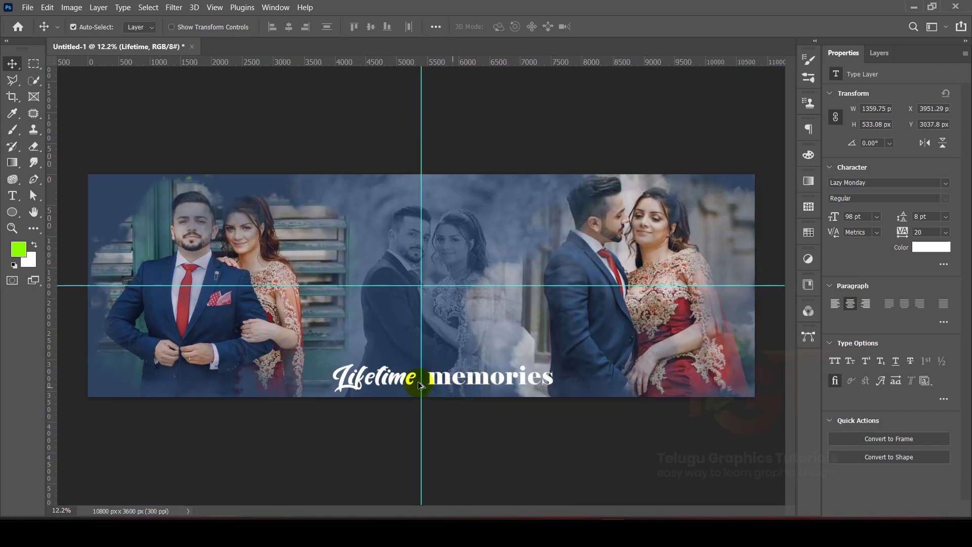
Step: Scale the "Lifetime" and "memories" texts together to 65.94% and shift them left so the gap sits near the centre guide
{"action": "scroll", "coordinate": [425, 385], "scroll_direction": "up", "scroll_amount": 4}
{"action": "left_click", "coordinate": [434, 373]}
{"action": "left_click", "coordinate": [342, 374], "text": "shift"}
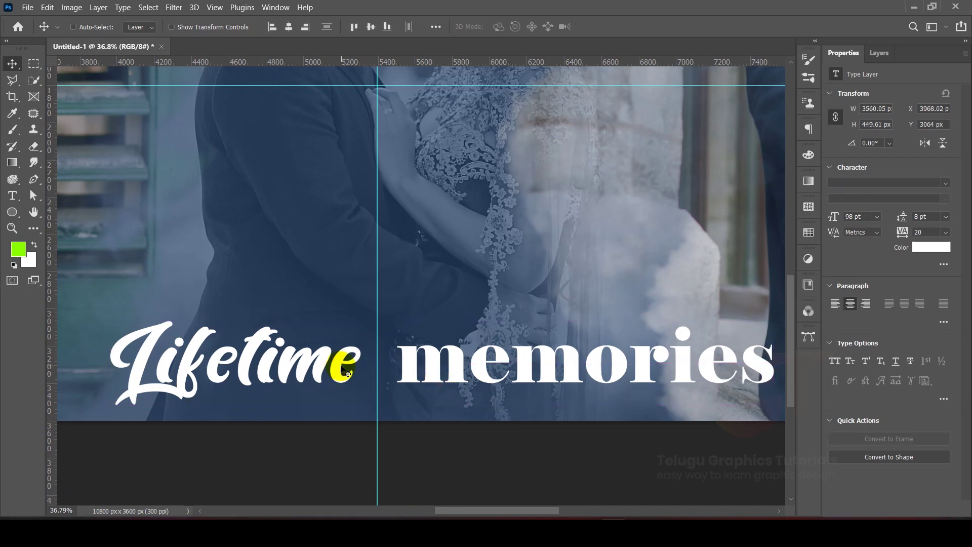
{"action": "key", "text": "ctrl+t"}
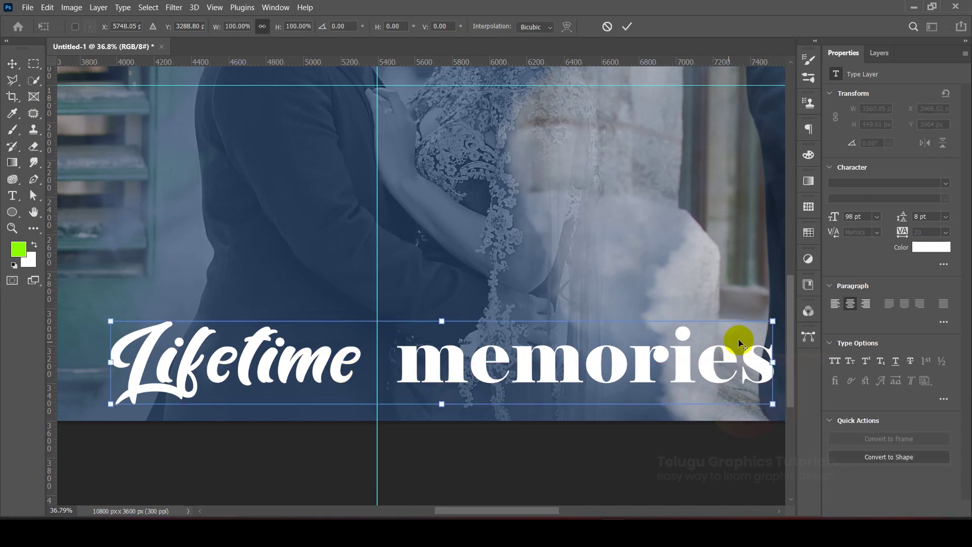
{"action": "left_click_drag", "start_coordinate": [770, 324], "coordinate": [658, 339]}
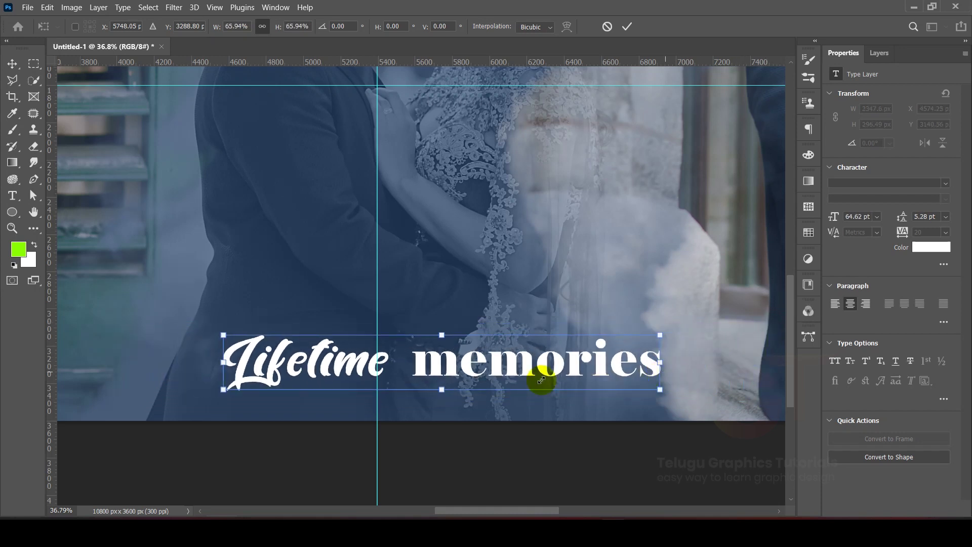
{"action": "scroll", "coordinate": [389, 369], "scroll_direction": "up", "scroll_amount": 6}
{"action": "left_click_drag", "start_coordinate": [442, 365], "coordinate": [389, 365]}
{"action": "left_click_drag", "start_coordinate": [442, 366], "coordinate": [455, 366]}
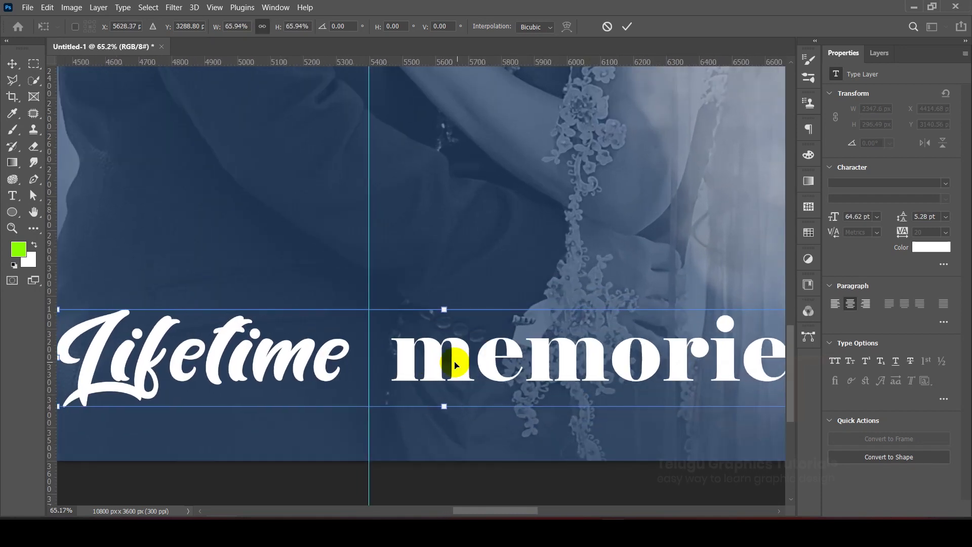
{"action": "left_click", "coordinate": [627, 25]}
{"action": "scroll", "coordinate": [397, 386], "scroll_direction": "down", "scroll_amount": 5}
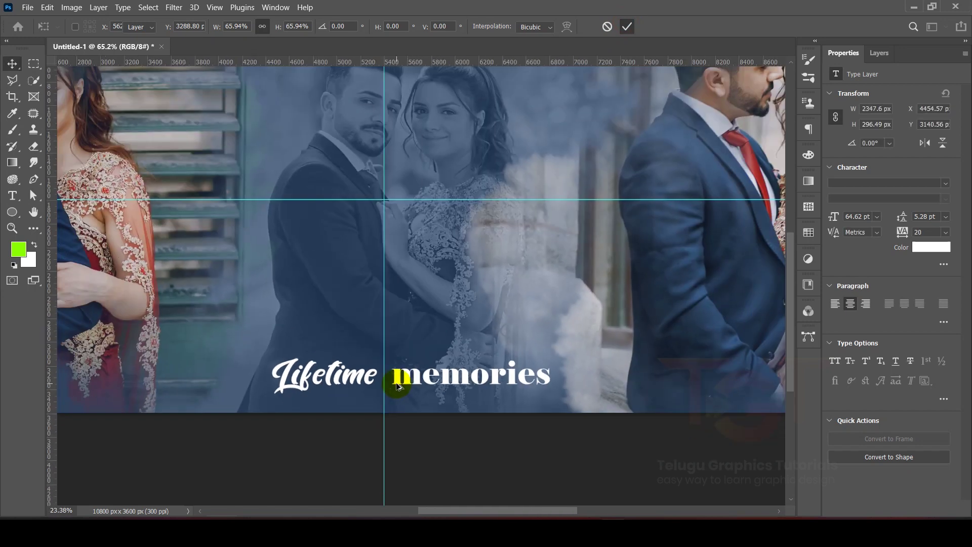
Step: Remove the vertical centre guide and hide the remaining guides to show the clean album layout
{"action": "scroll", "coordinate": [397, 386], "scroll_direction": "down", "scroll_amount": 4}
{"action": "left_click_drag", "start_coordinate": [420, 115], "coordinate": [37, 161]}
{"action": "key", "text": "ctrl+semicolon"}
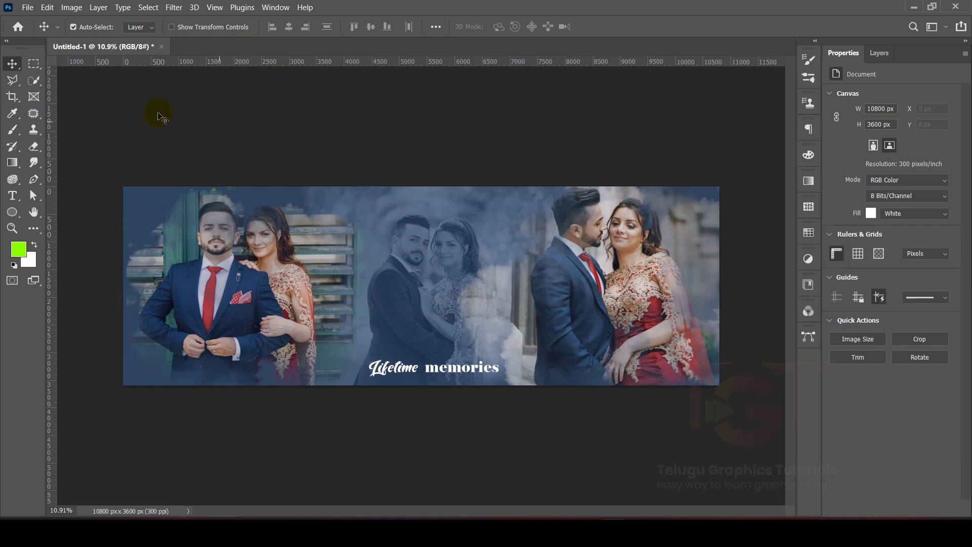
Step: Save the album layout as a Photoshop PSD file named 219 in the tutorial_videos folder 219
{"action": "left_click", "coordinate": [27, 8]}
{"action": "left_click", "coordinate": [47, 141]}
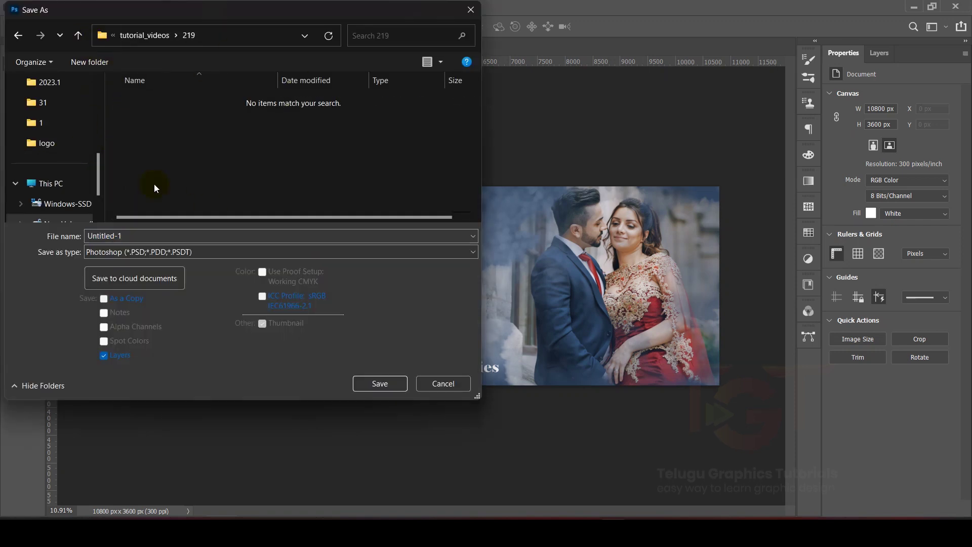
{"action": "left_click", "coordinate": [142, 235]}
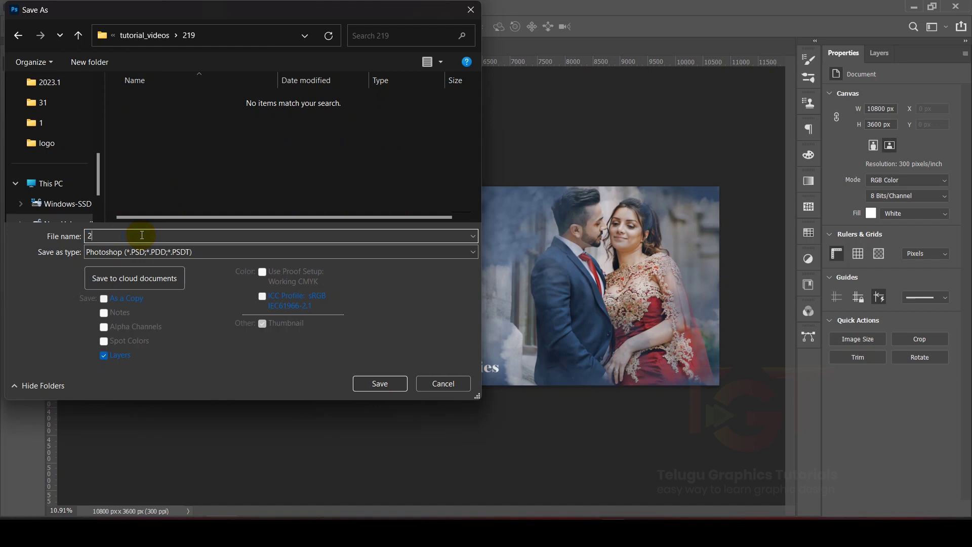
{"action": "left_click", "coordinate": [380, 384]}
{"action": "left_click", "coordinate": [623, 141]}
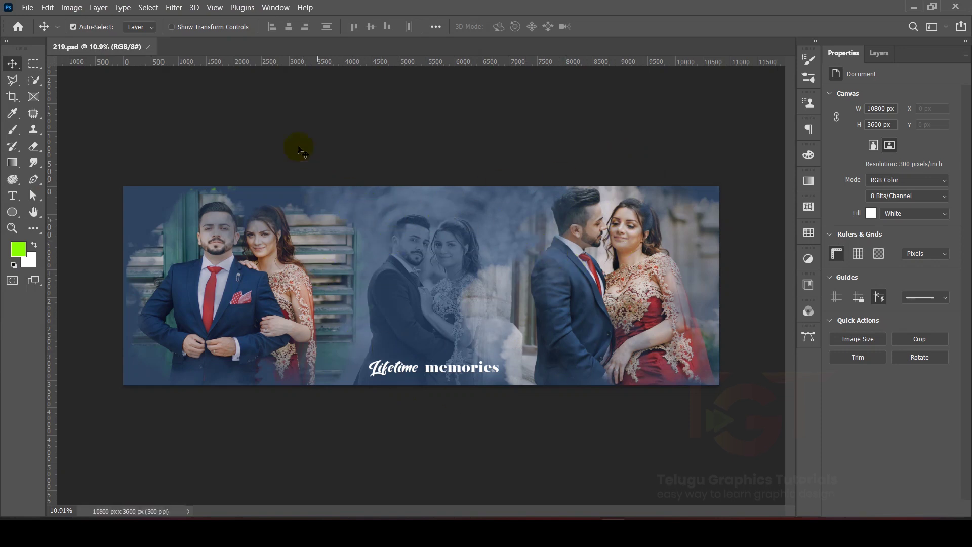
Step: Export the album layout as a JPG at 100% quality and 10800 × 3600 px, named 219, into the folder 219
{"action": "left_click", "coordinate": [27, 8]}
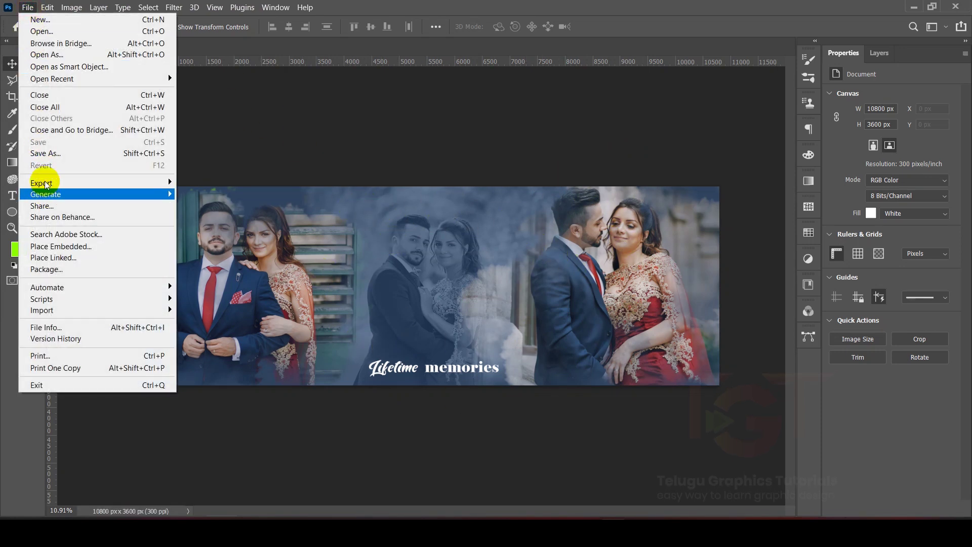
{"action": "mouse_move", "coordinate": [45, 185]}
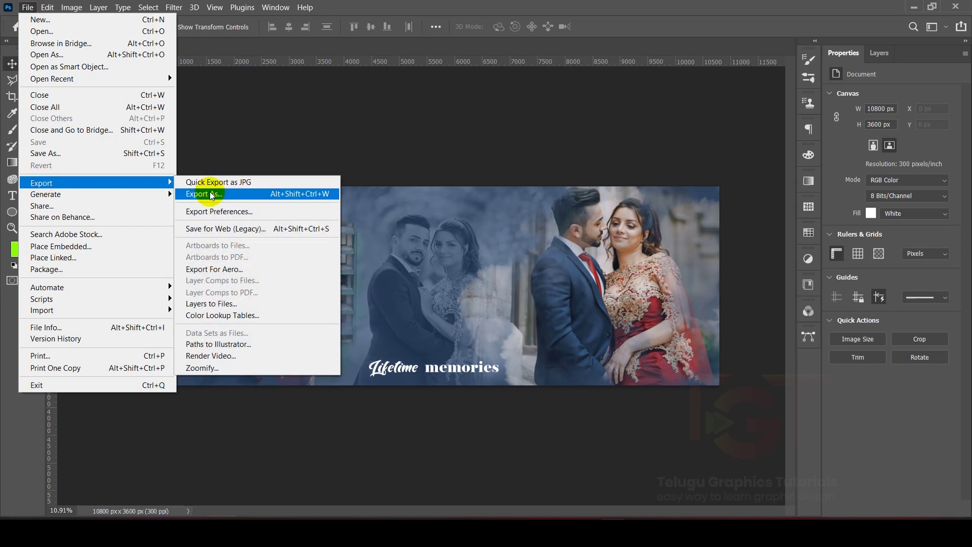
{"action": "left_click", "coordinate": [212, 196]}
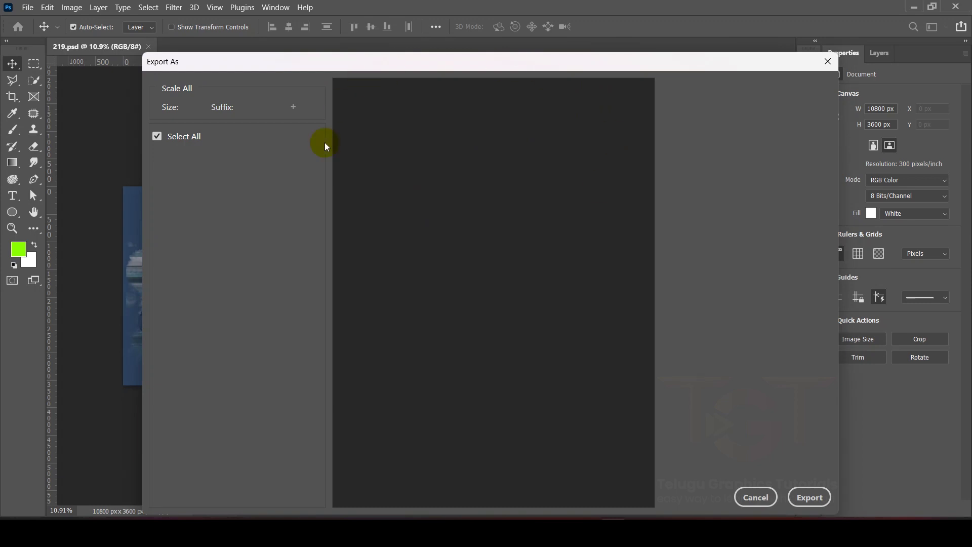
{"action": "left_click", "coordinate": [756, 113]}
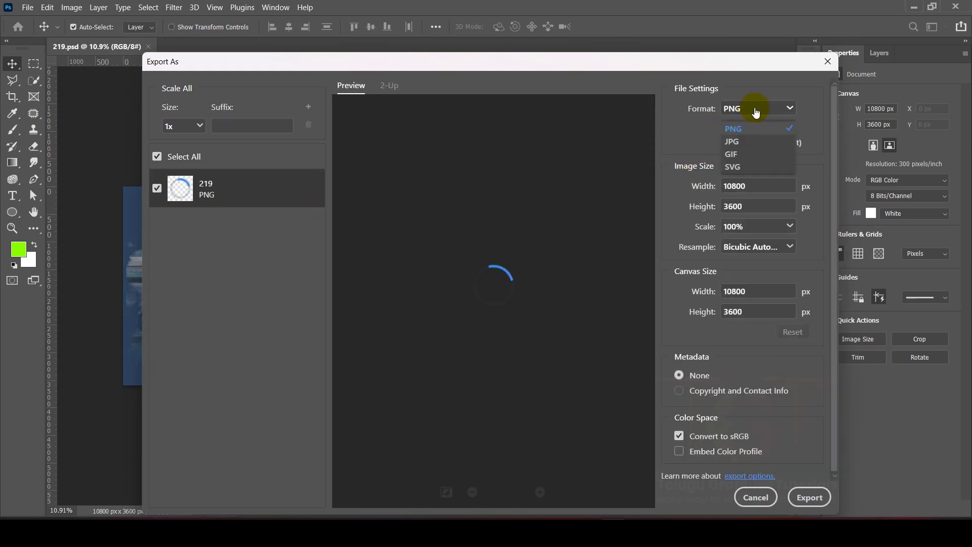
{"action": "left_click", "coordinate": [727, 143]}
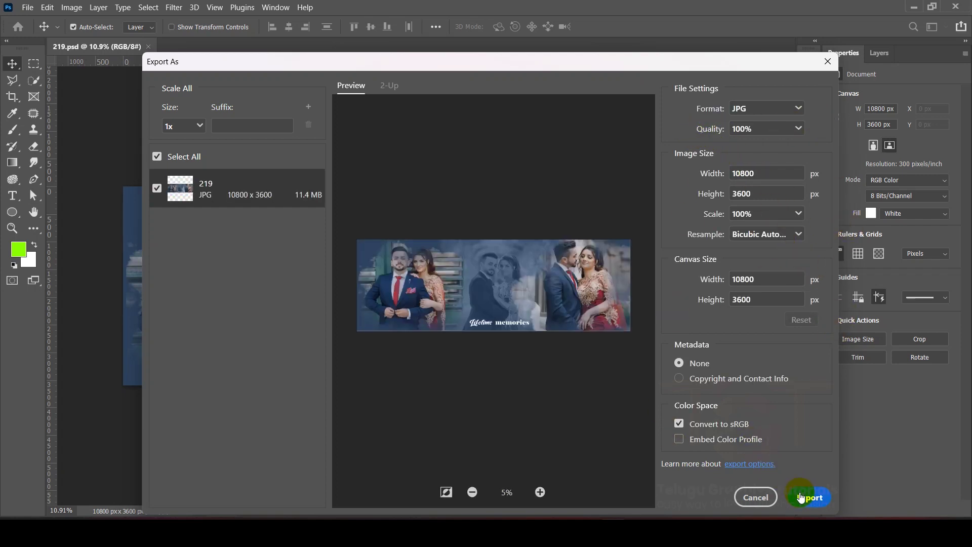
{"action": "left_click", "coordinate": [801, 498]}
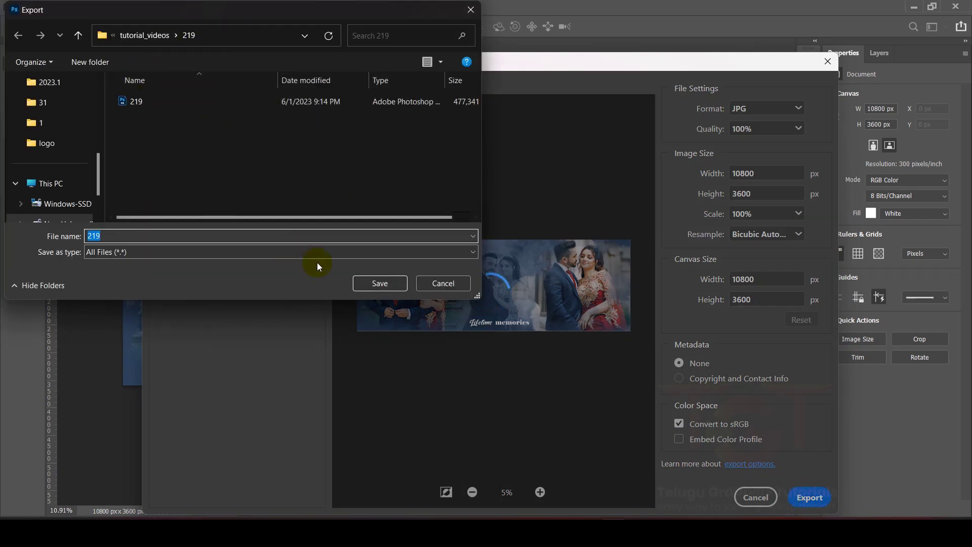
{"action": "left_click", "coordinate": [377, 283]}
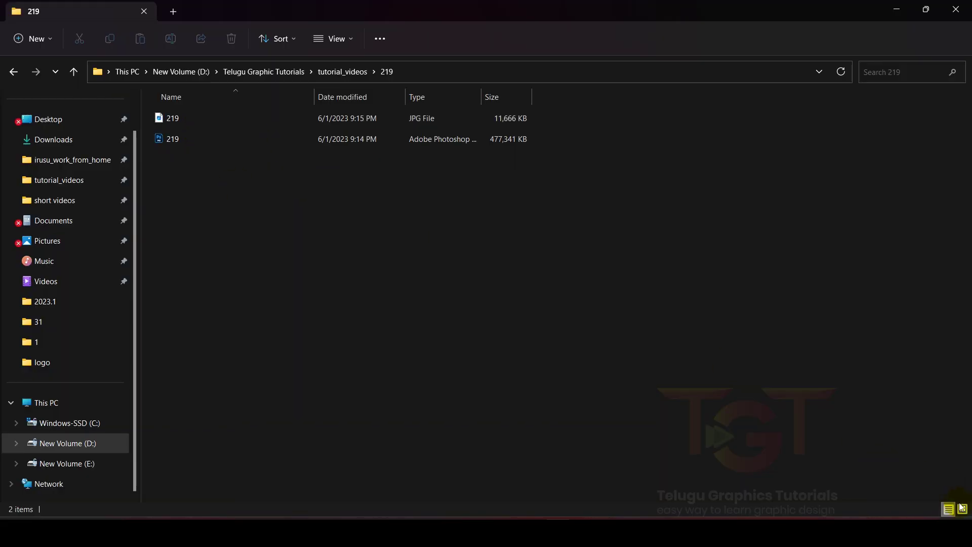
Step: In File Explorer, show the contents of folder 219 as large thumbnails and open the exported 219 JPG for viewing
{"action": "left_click", "coordinate": [963, 509]}
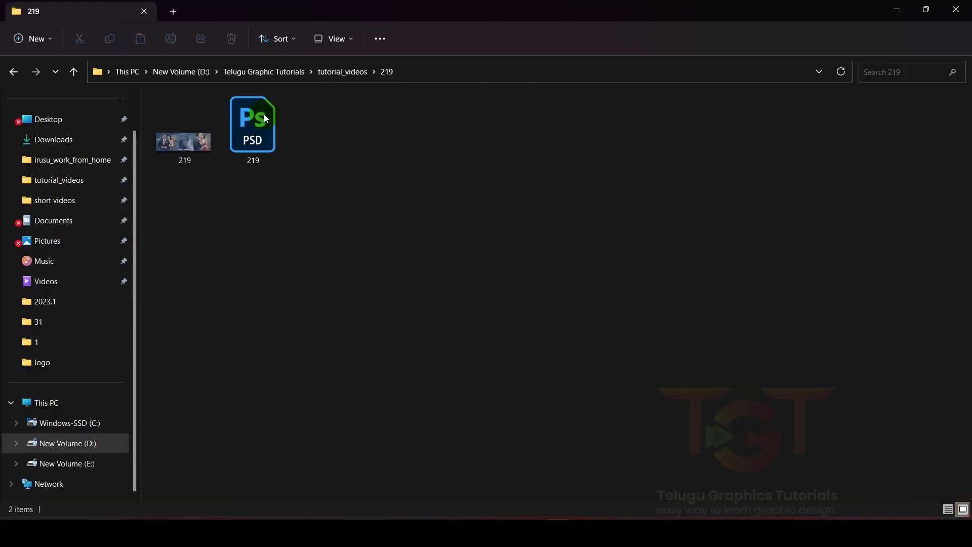
{"action": "left_click", "coordinate": [196, 145]}
{"action": "double_click", "coordinate": [196, 146]}
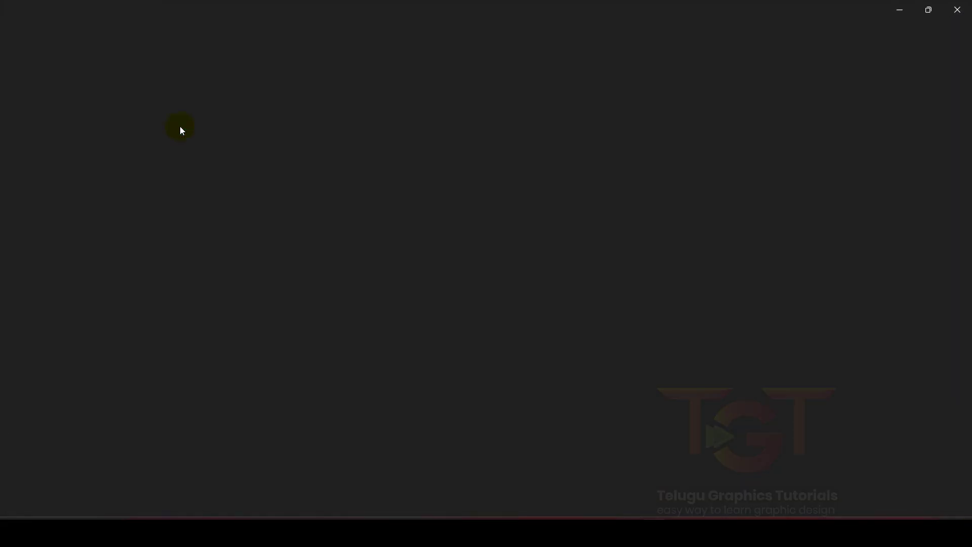